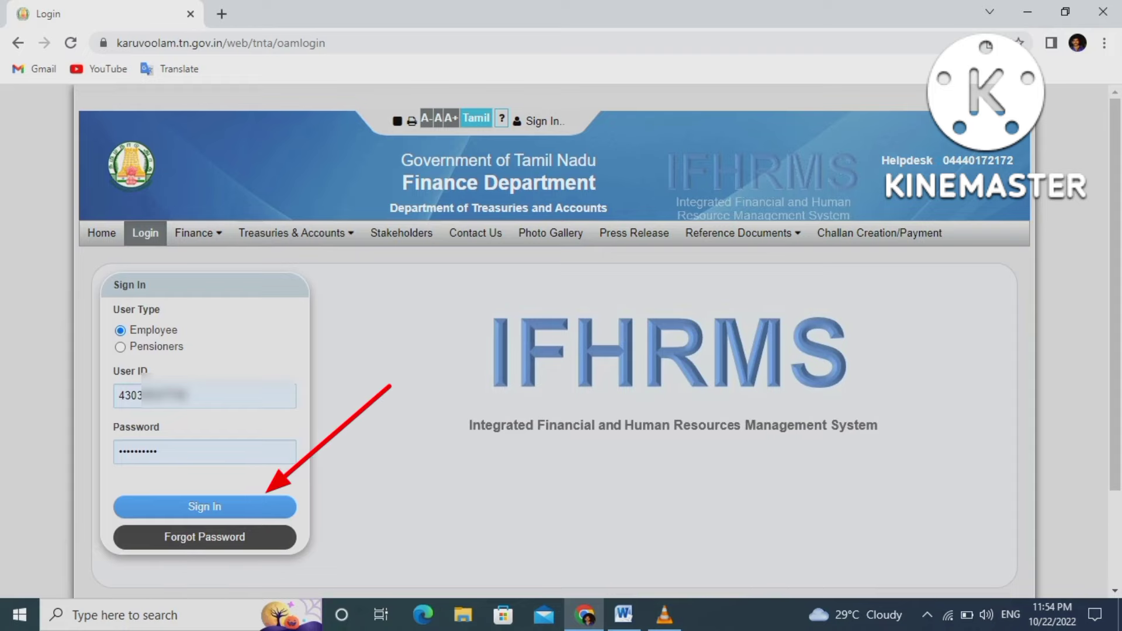
Sign in to the employee account and open the Finance area of the IFHRMS E-Business Suite.
key(Return)
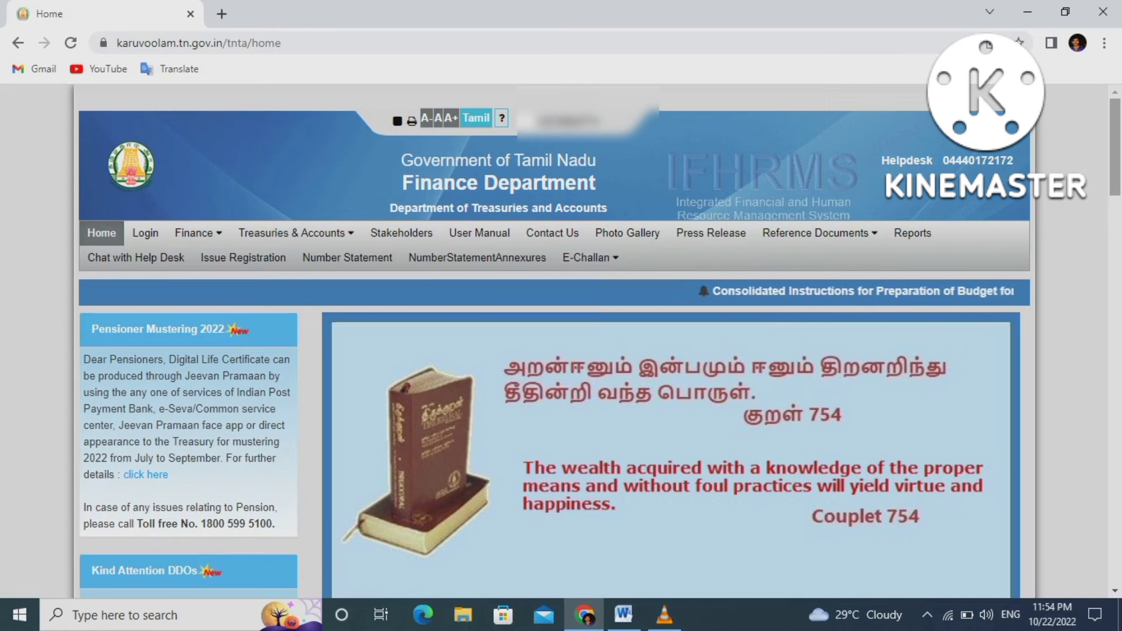
scroll(600, 361, down, 7)
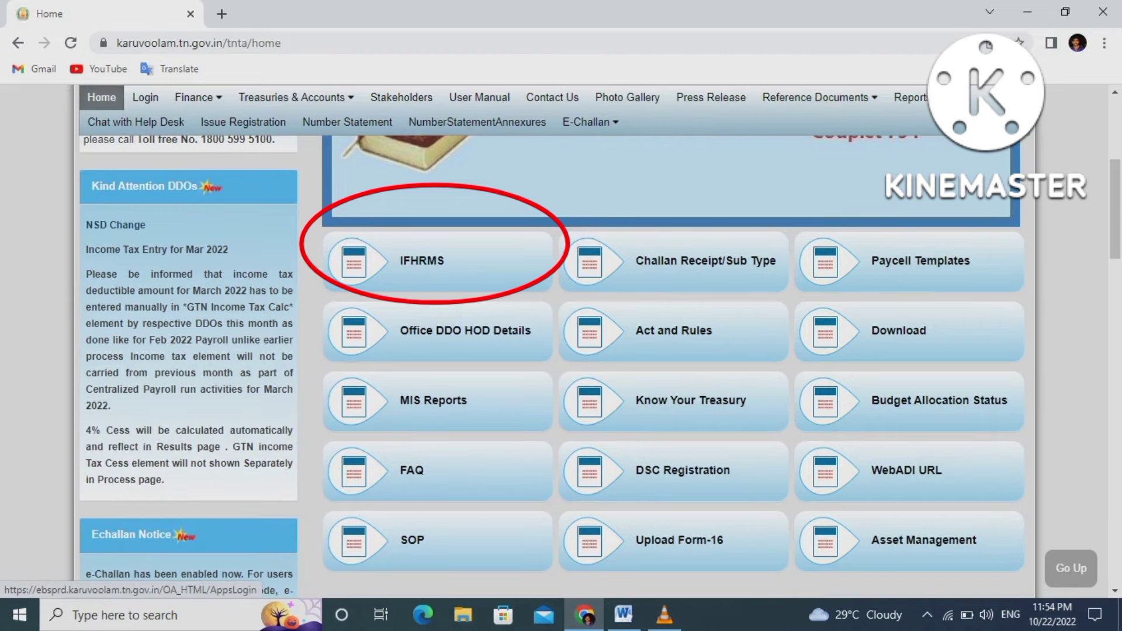
click(422, 261)
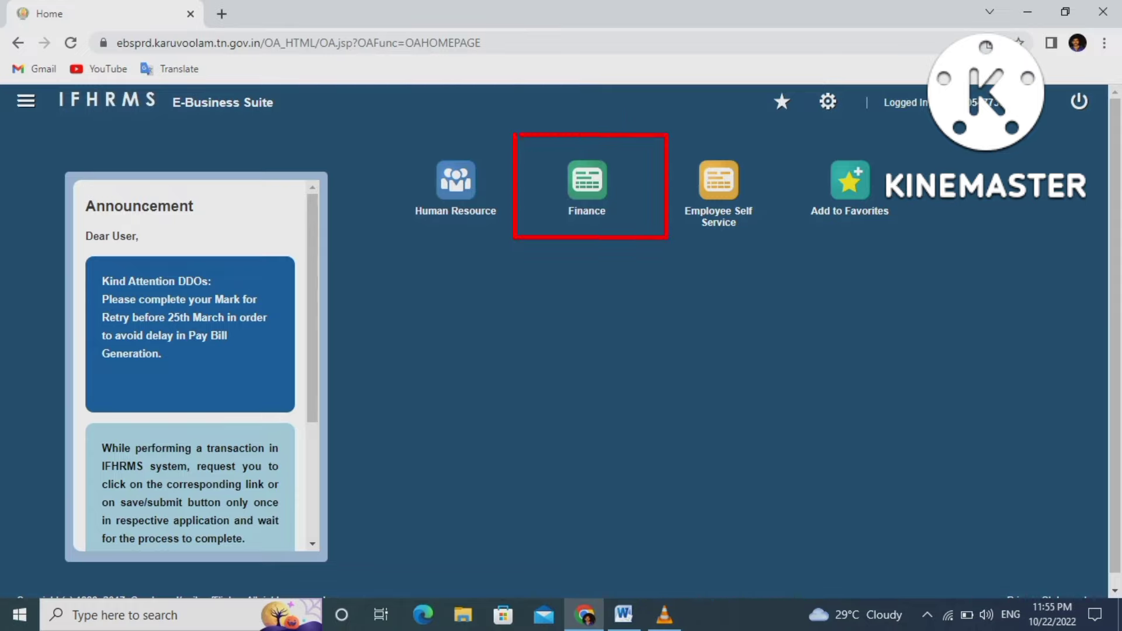
click(587, 181)
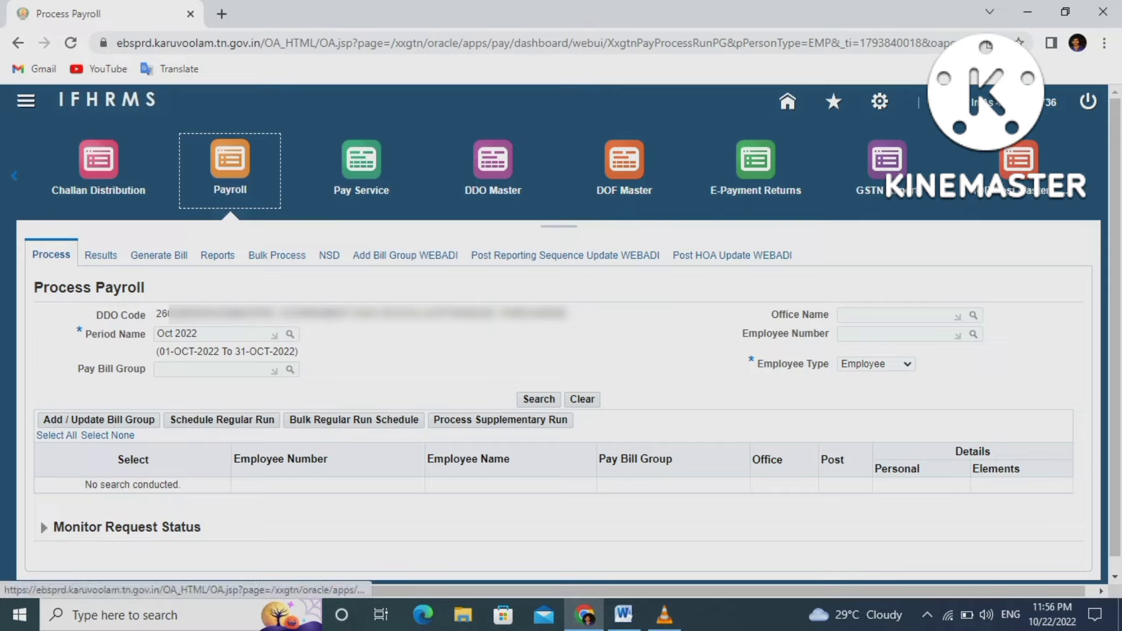
Search Process Payroll for the Oct 2022 employees and open the pay elements of Bachelor Of Teaching Assistant post 427391.
key(Return)
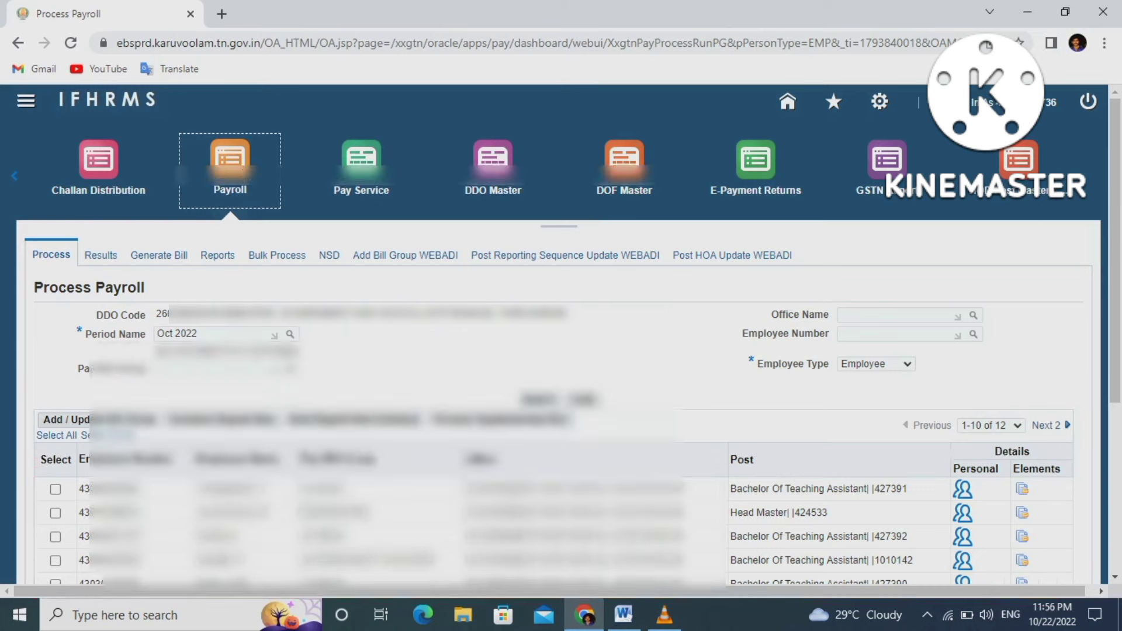
scroll(561, 338, down, 2)
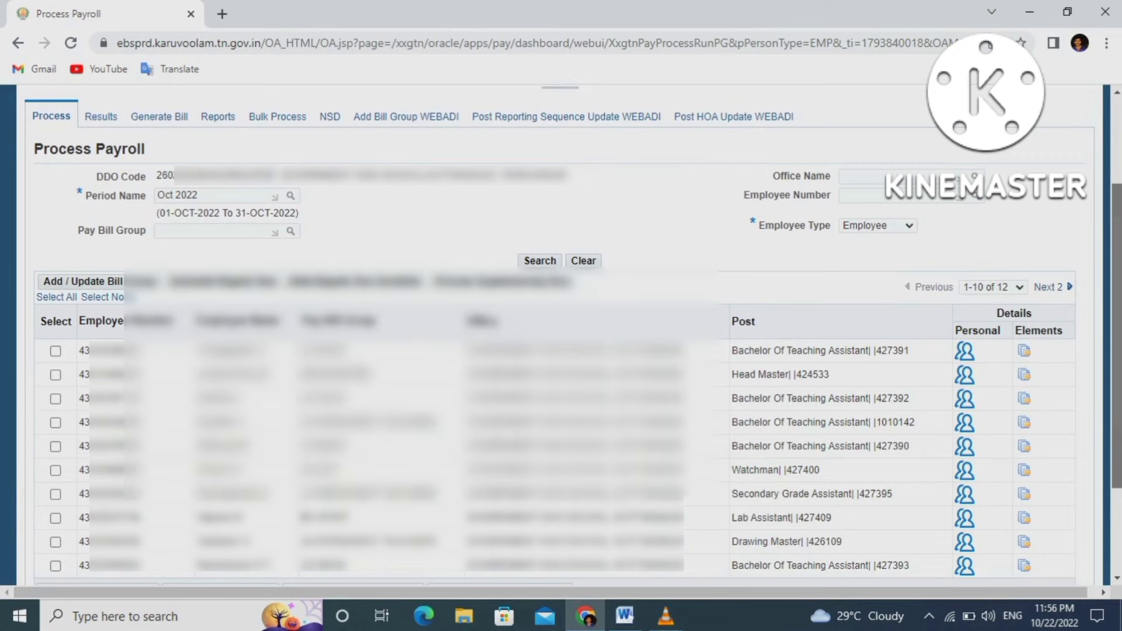
scroll(560, 351, down, 2)
click(994, 287)
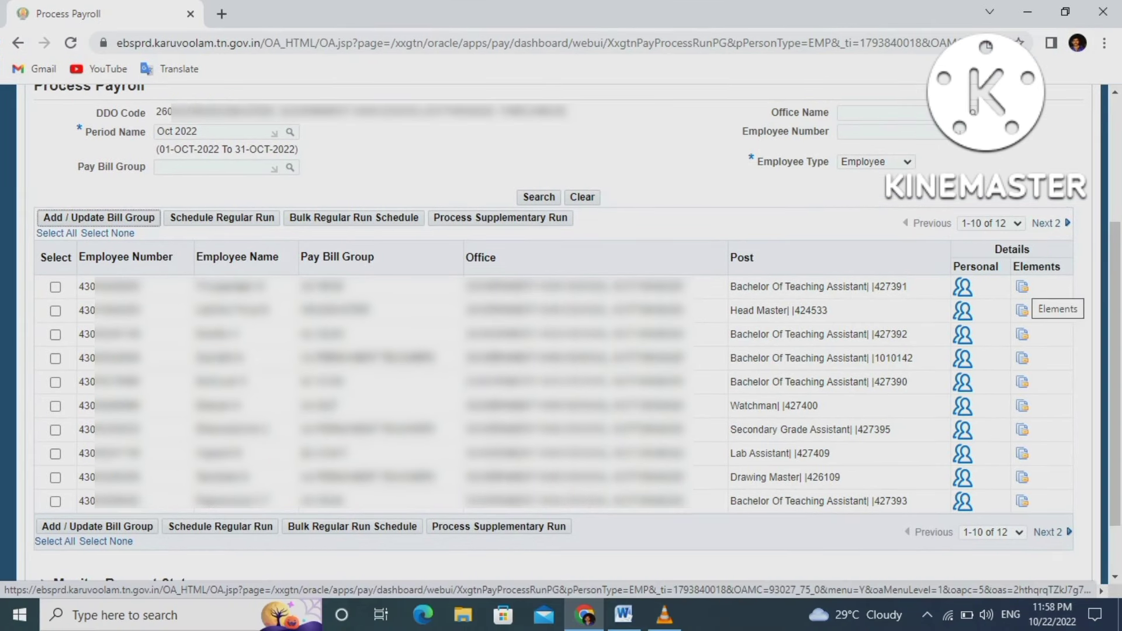
click(1022, 310)
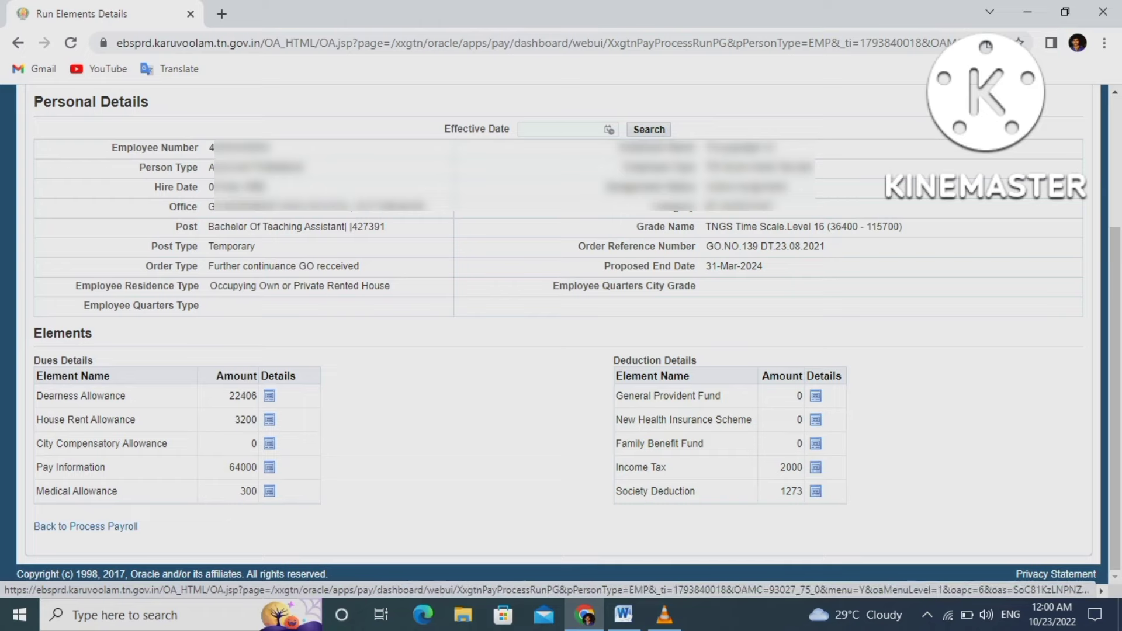
Check the deduction details for General Provident Fund, New Health Insurance Scheme and Society Deduction, closing each one after viewing.
click(816, 419)
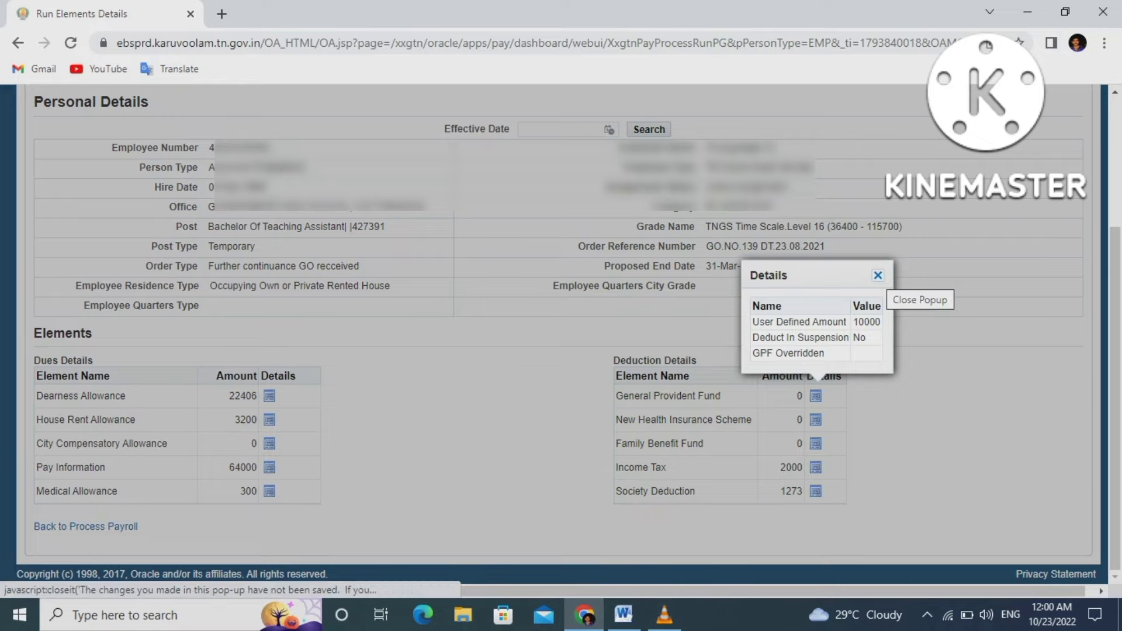
click(877, 275)
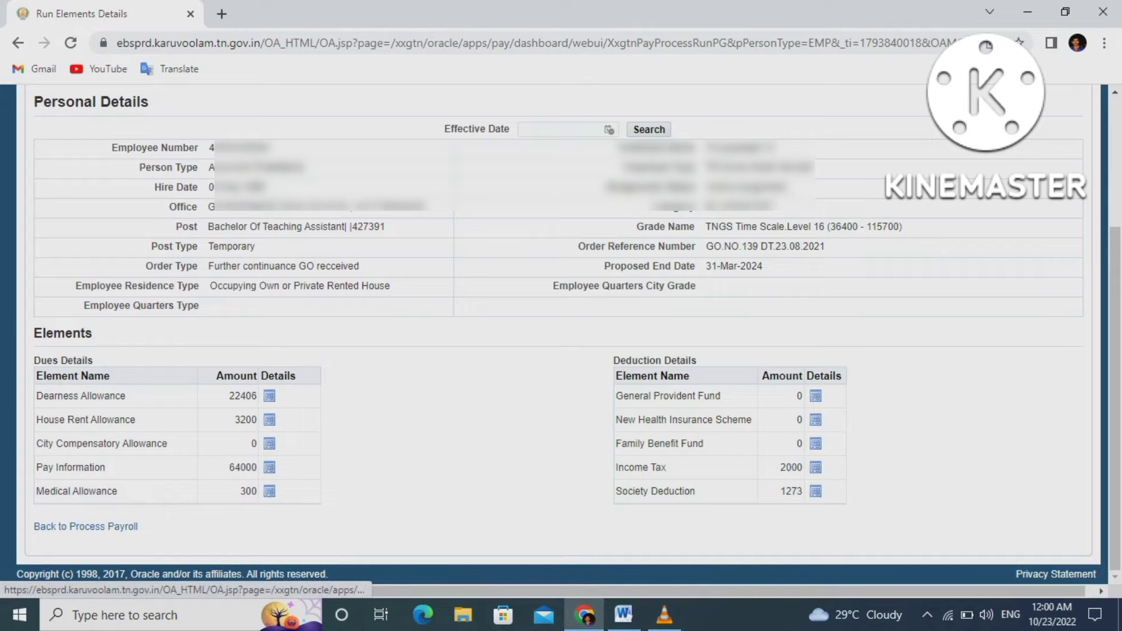
click(815, 397)
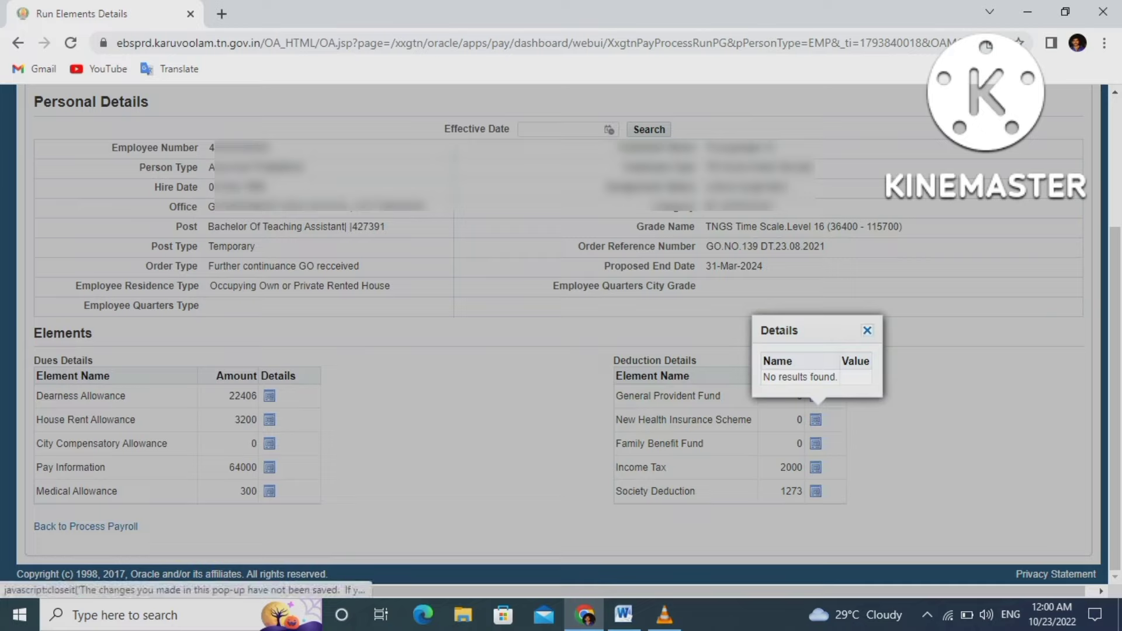
click(867, 330)
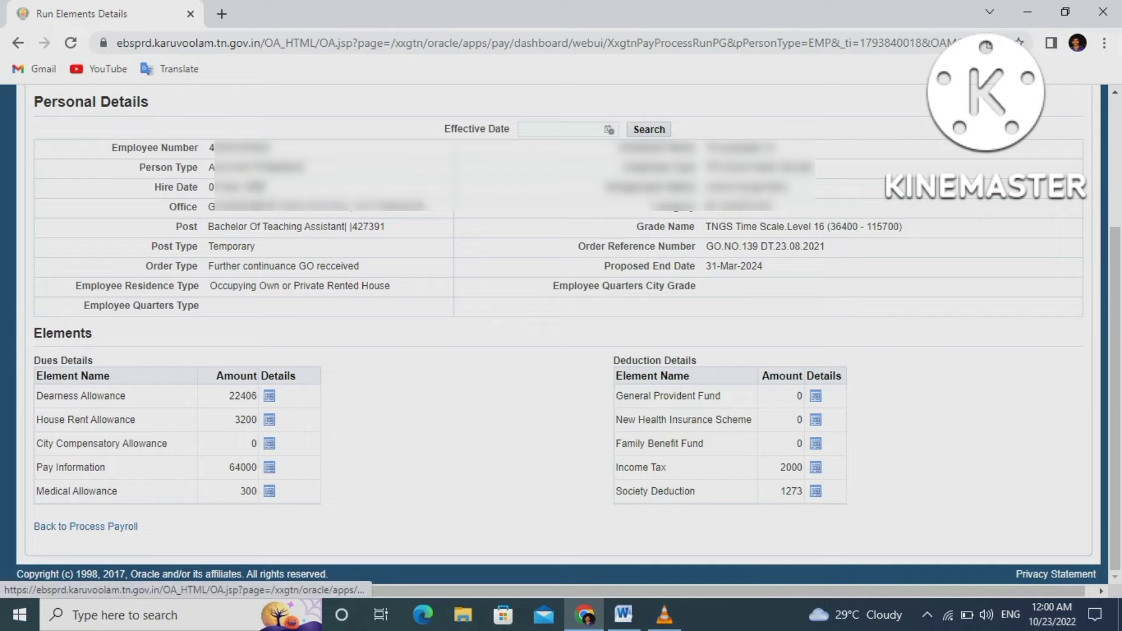
click(816, 467)
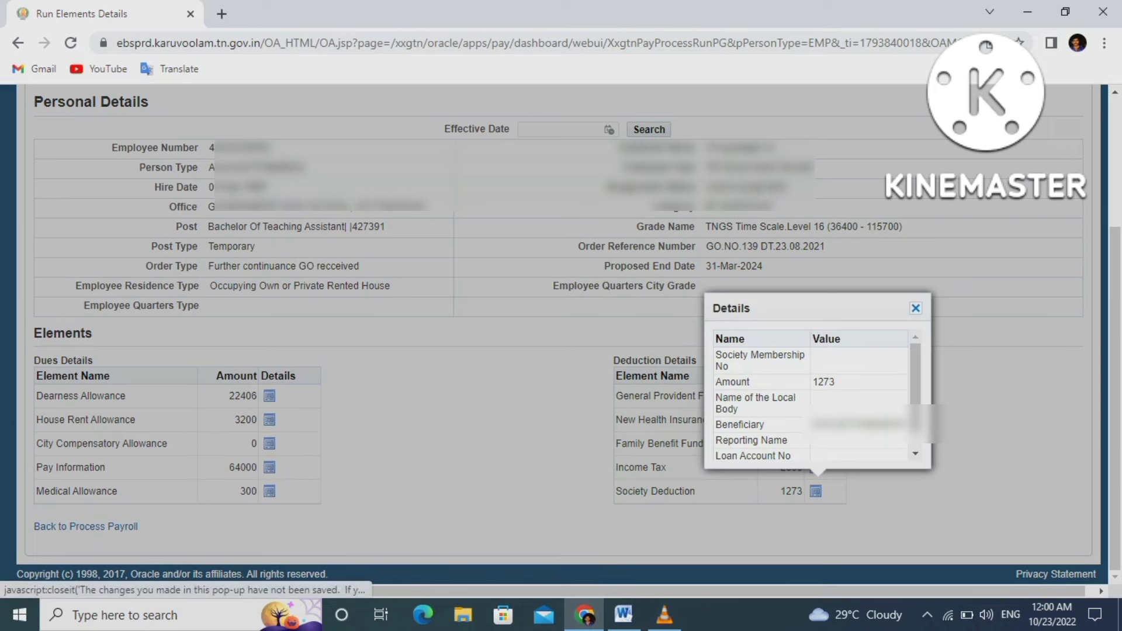
click(916, 308)
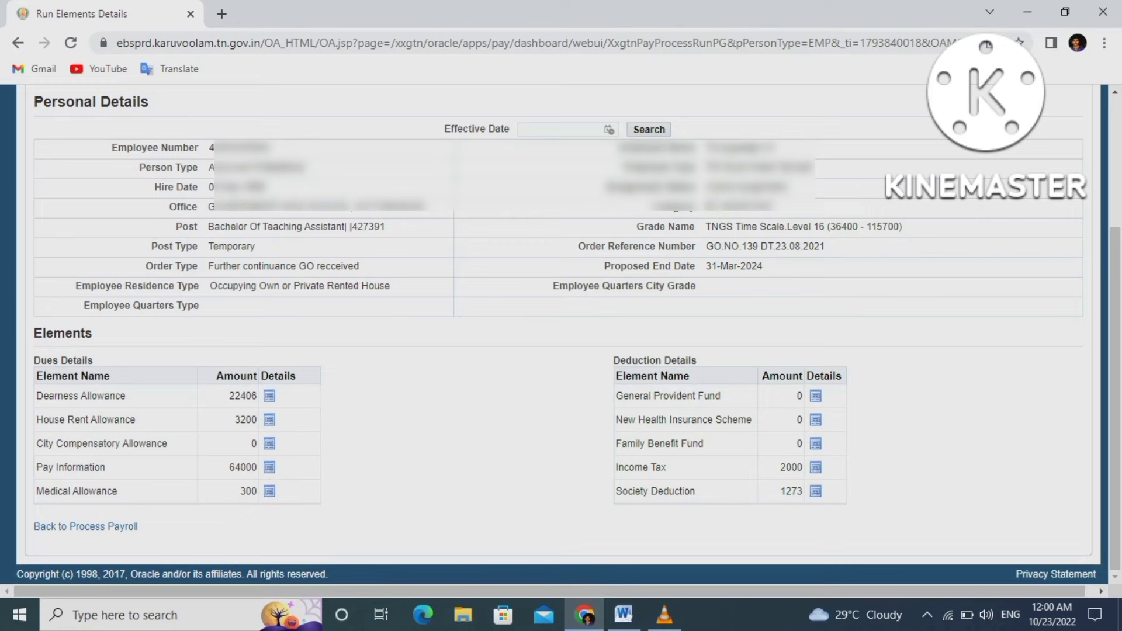
Open the Payroll Results page and set the bill type to Regular Salary.
scroll(561, 293, up, 3)
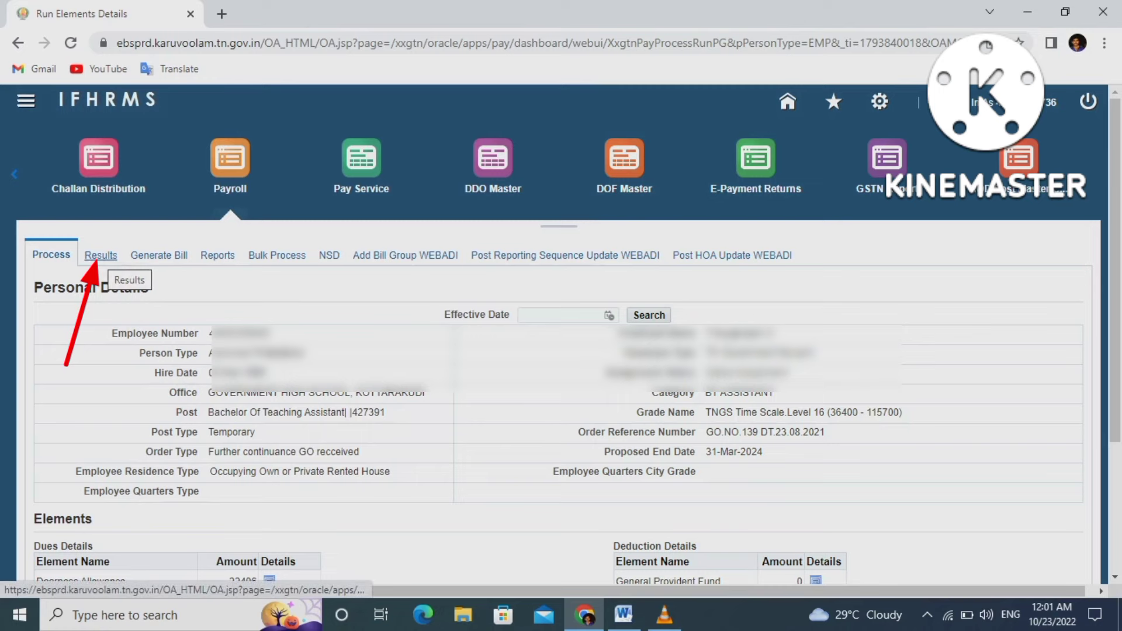
click(99, 256)
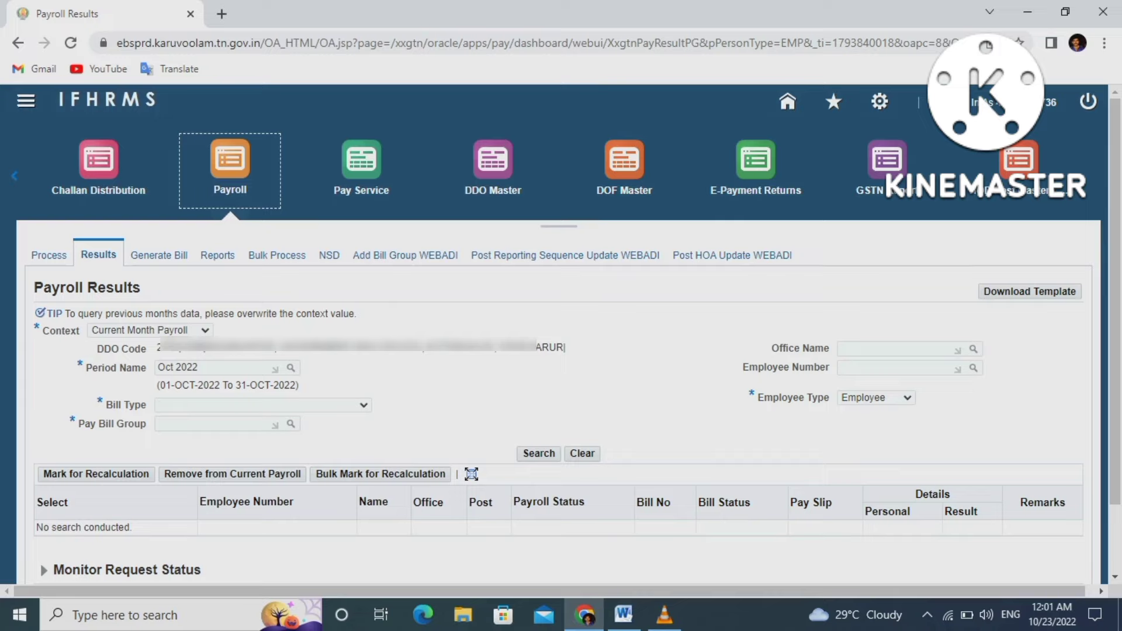
click(363, 405)
key(End)
key(Up)
key(Up)
key(Up)
key(Up)
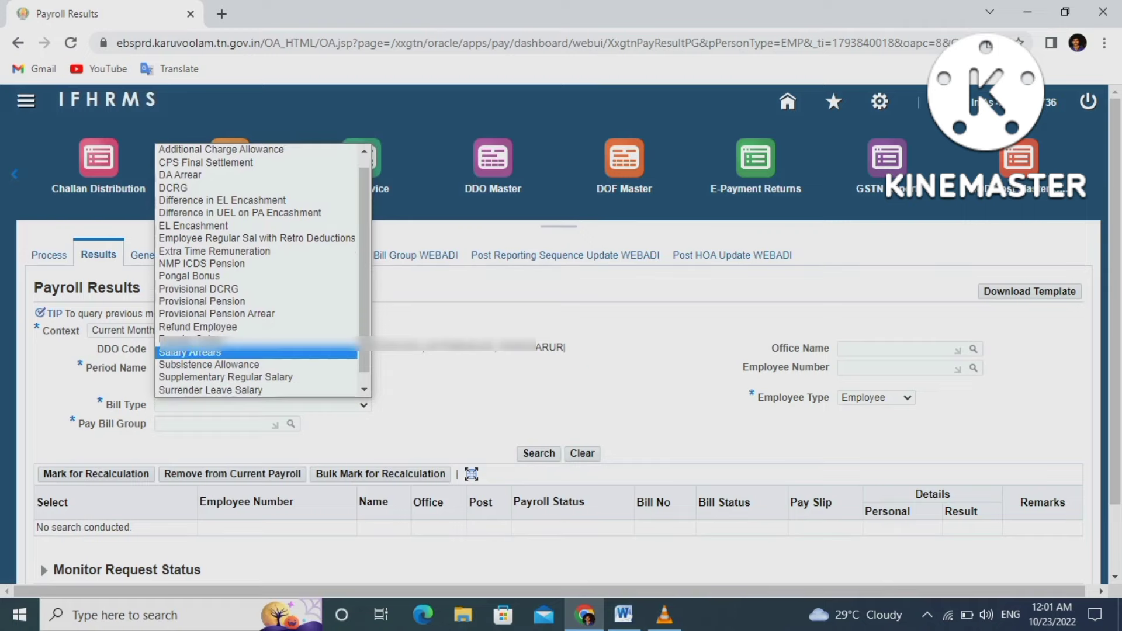
key(Return)
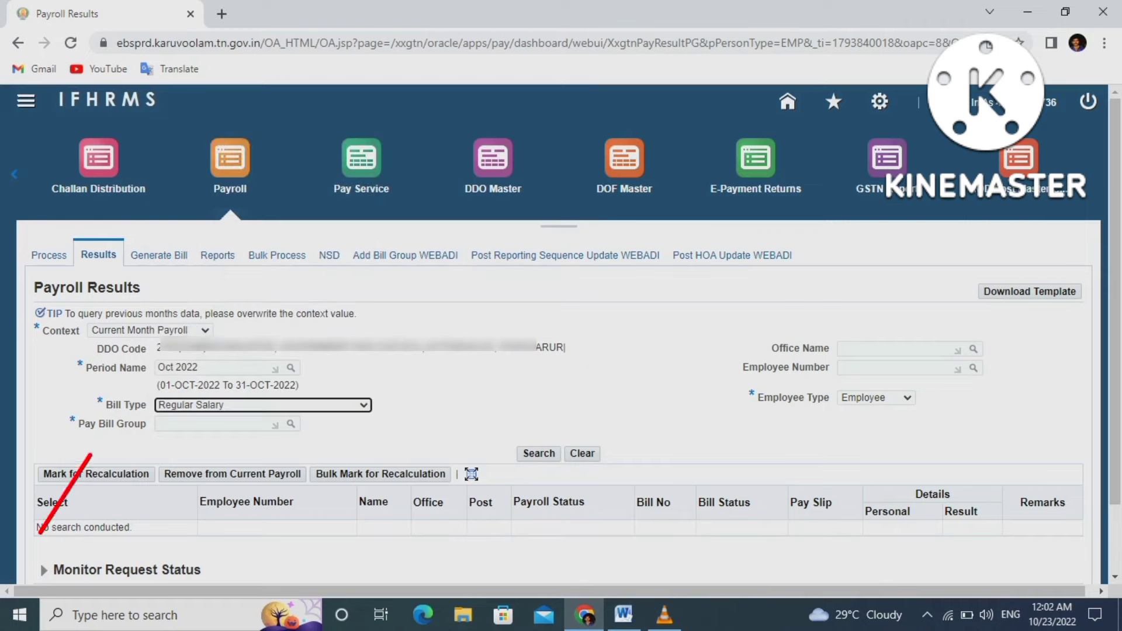
key(Tab)
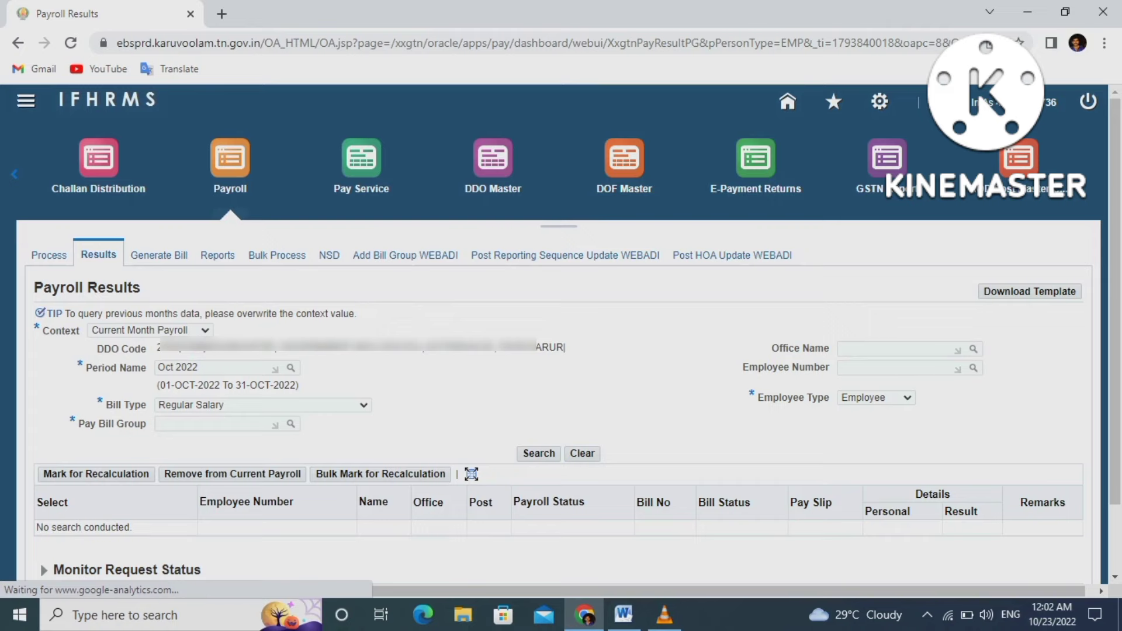
Choose AA PERMANENT TEACHERS as the pay bill group and search the Oct 2022 payroll results.
click(290, 424)
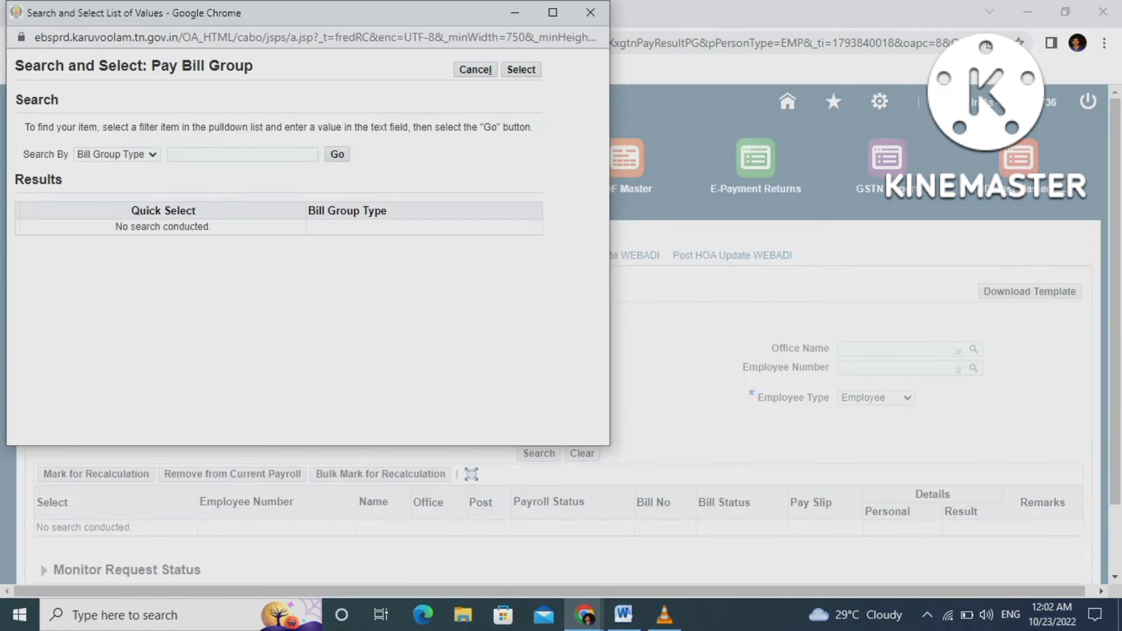
click(337, 154)
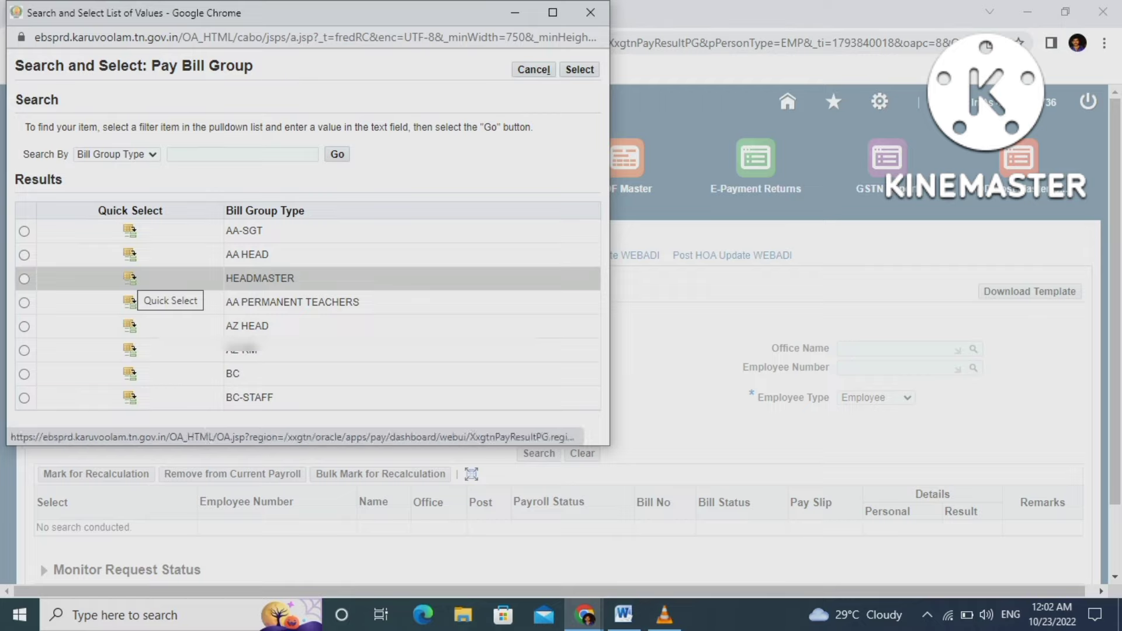
click(24, 303)
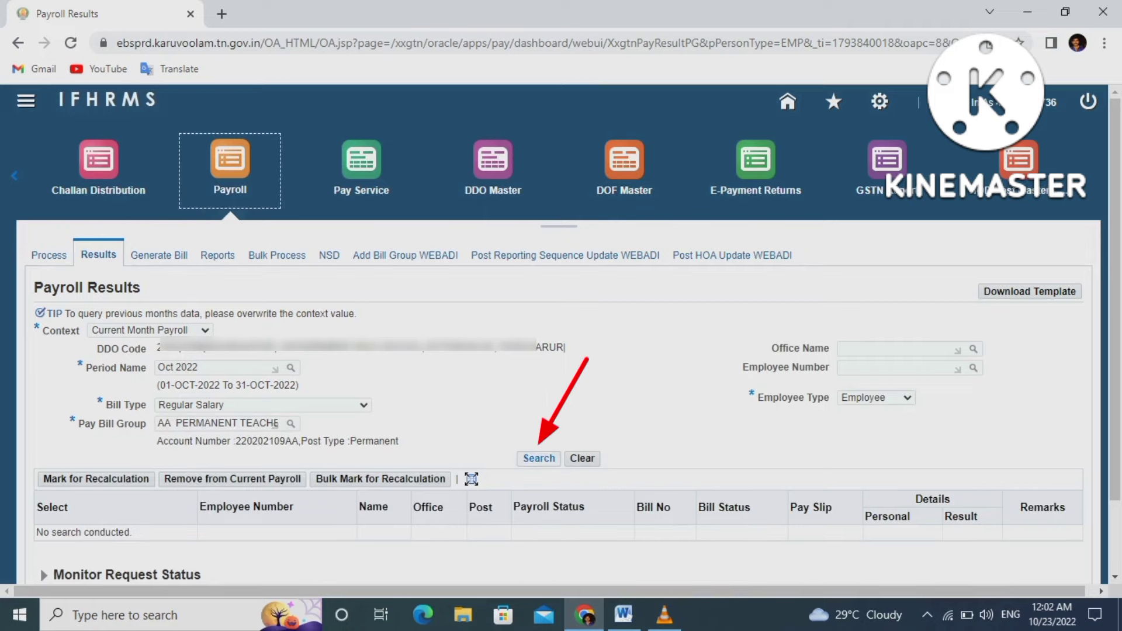
click(538, 458)
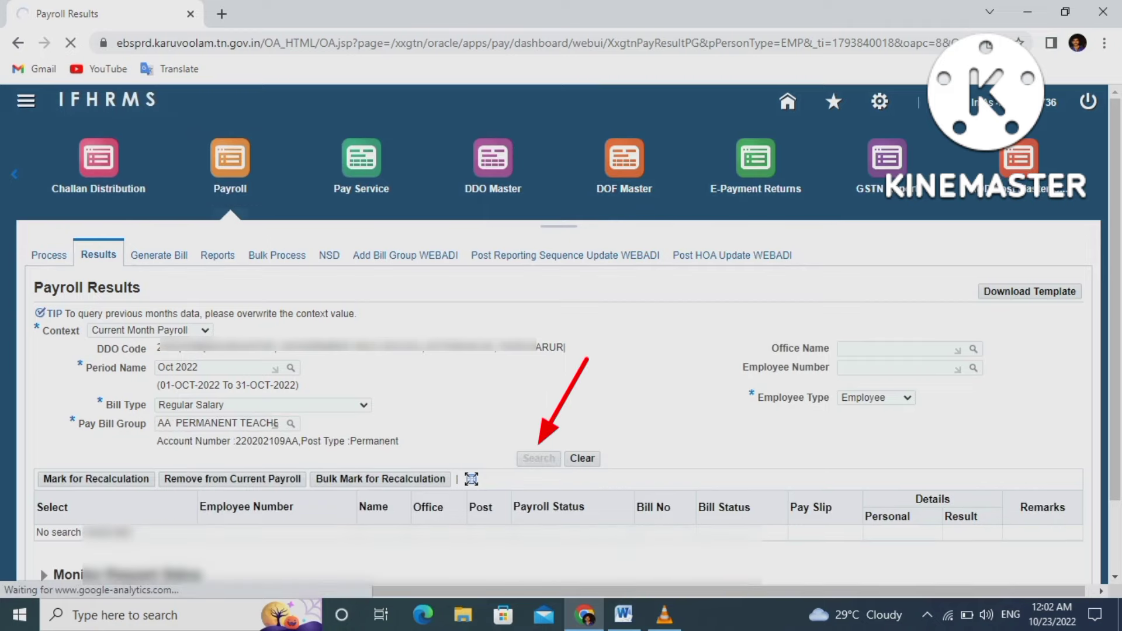
View the Drawing Master's payroll result details and mark the Bachelor Of Teaching Assistant row in the results list.
scroll(558, 350, down, 1)
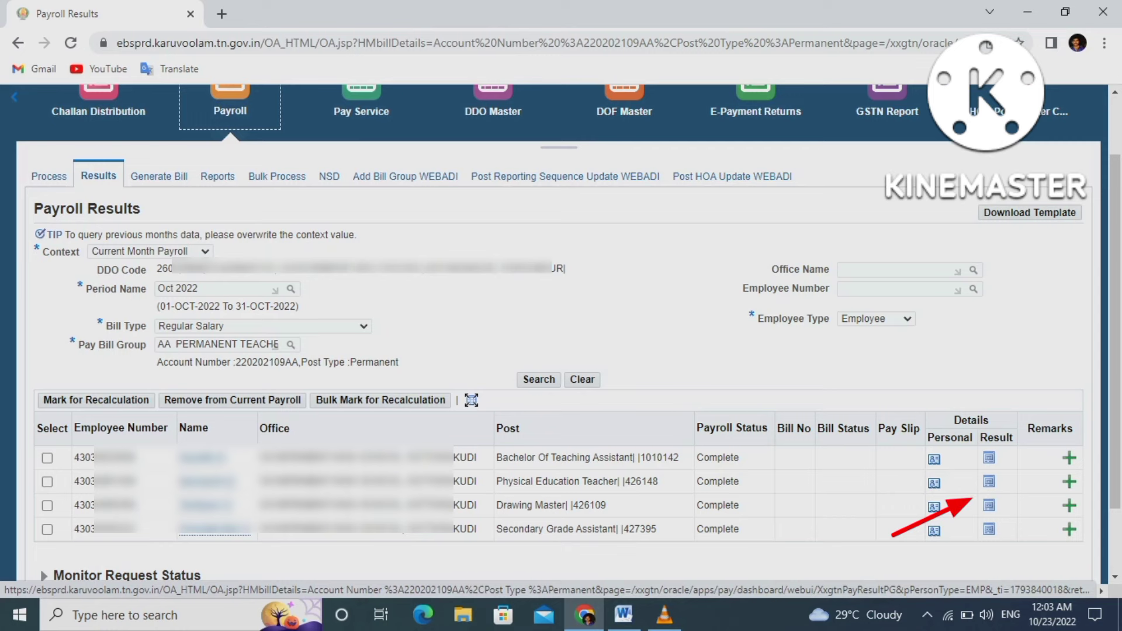
click(988, 505)
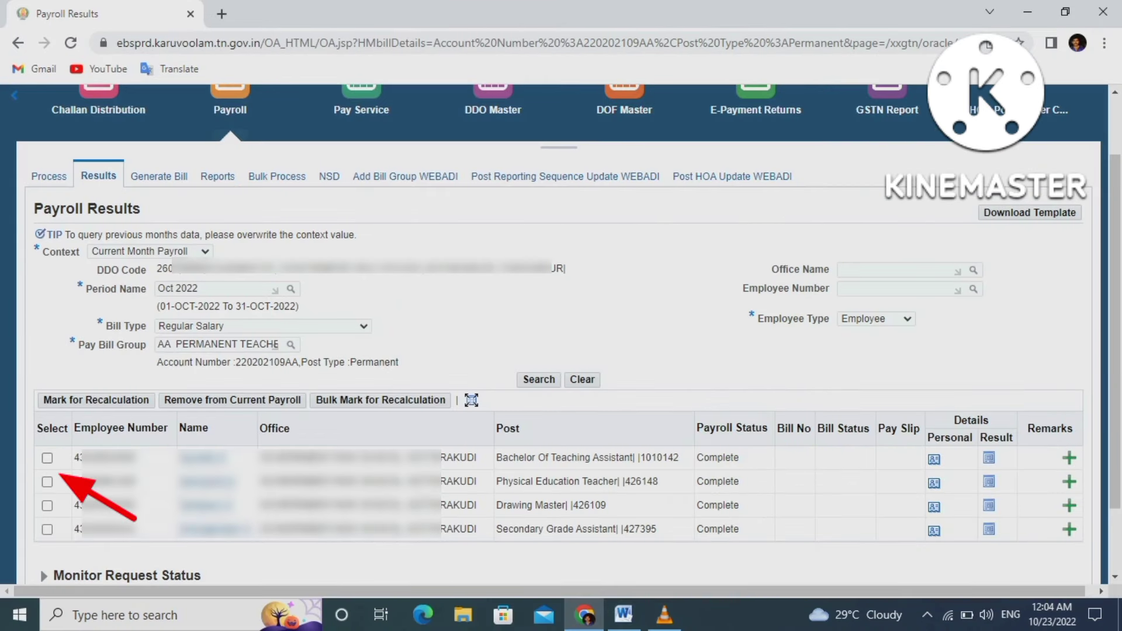
click(47, 458)
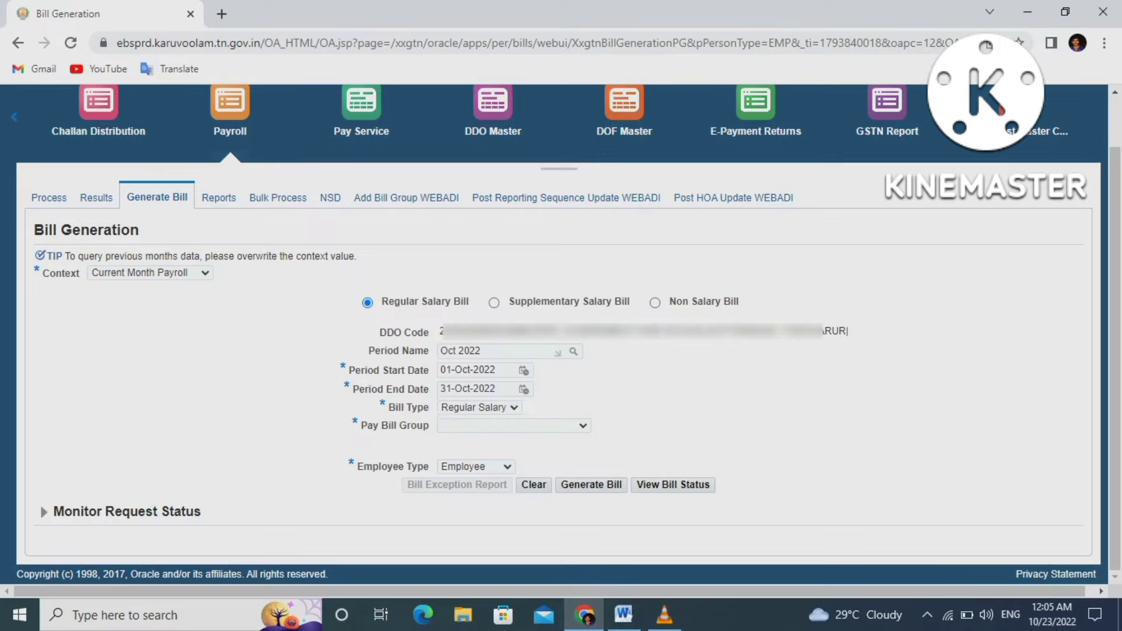
Set the pay bill group to HEADMASTER and generate the Oct 2022 regular salary bill, confirming the request.
key(alt+Down)
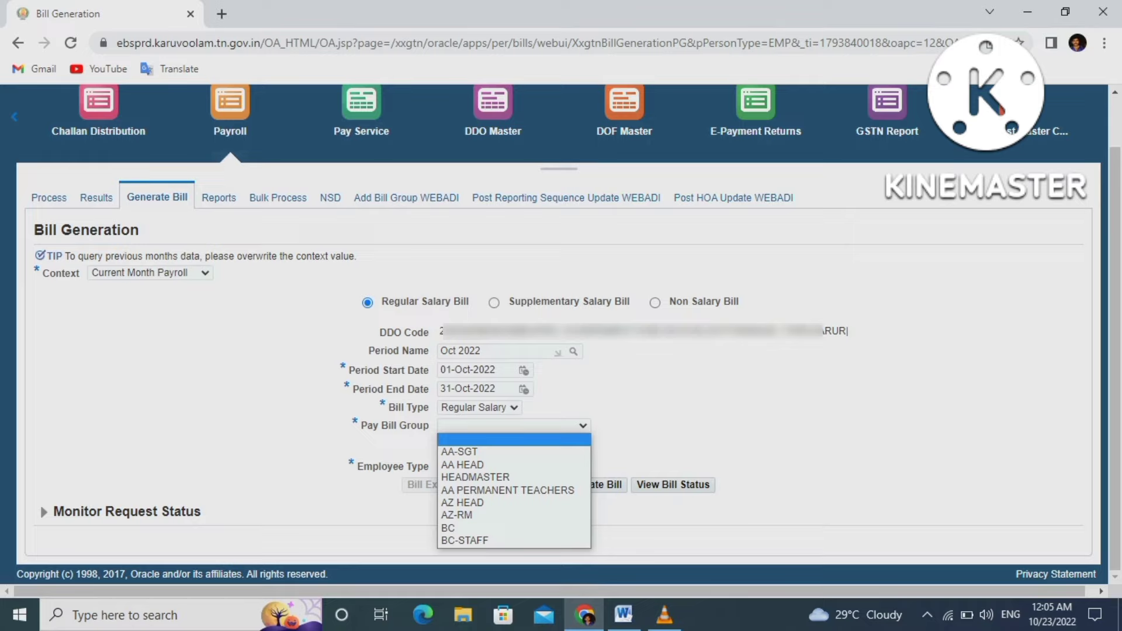
key(Down)
key(Down)
key(Return)
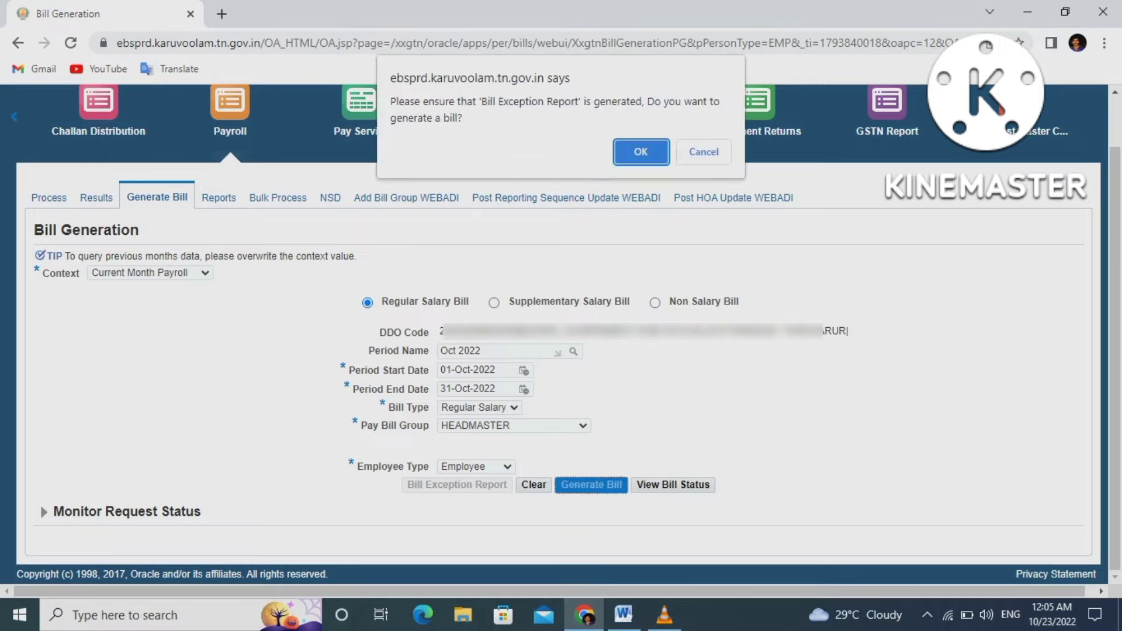
key(Return)
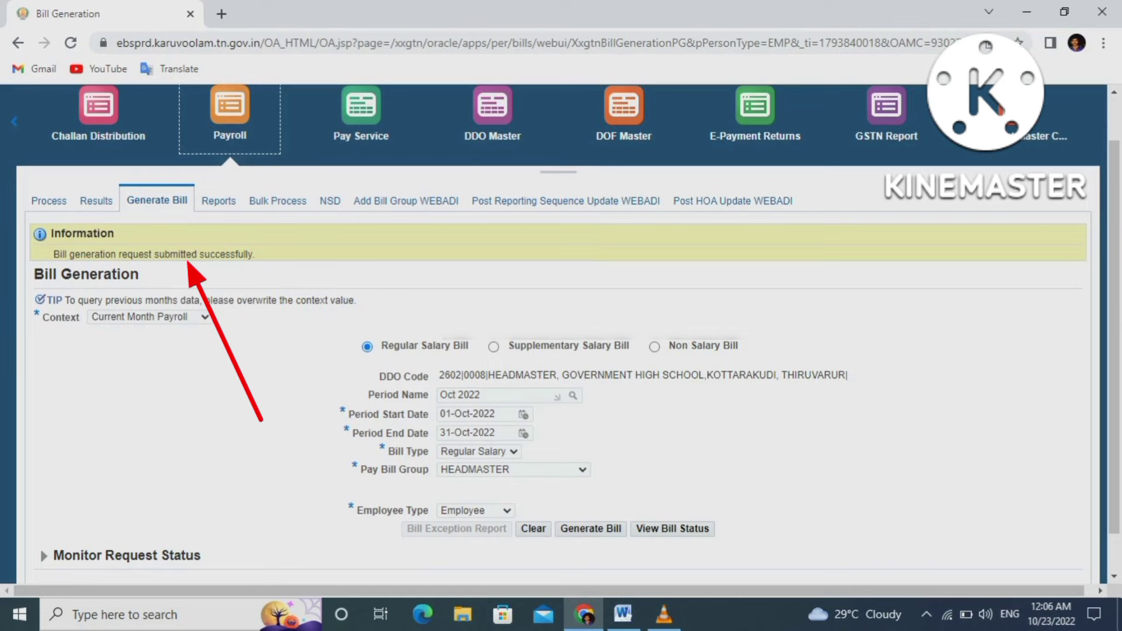
key(alt+Down)
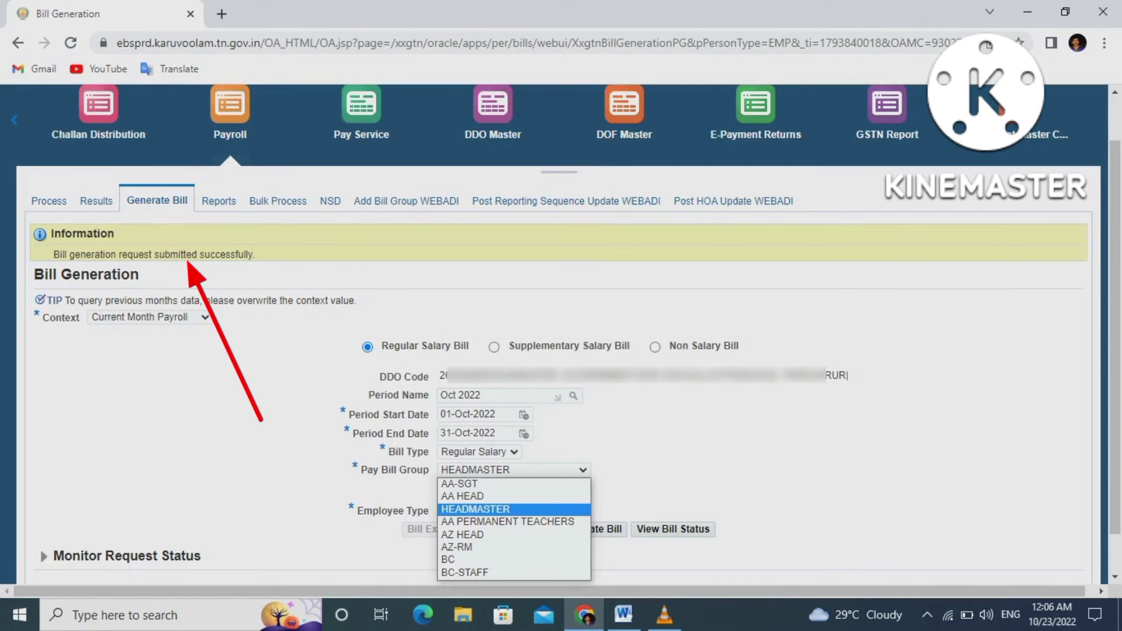
key(Return)
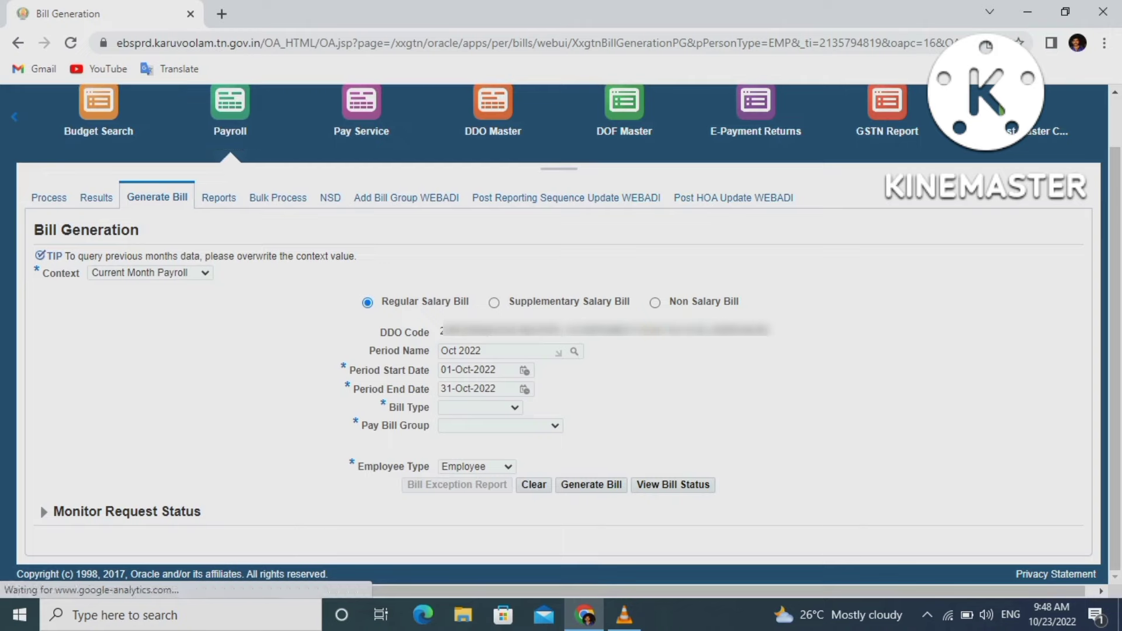
Expand the request monitor, download the latest GTN Salary Bill Generation Program output and open the text file to read the bill number.
click(127, 511)
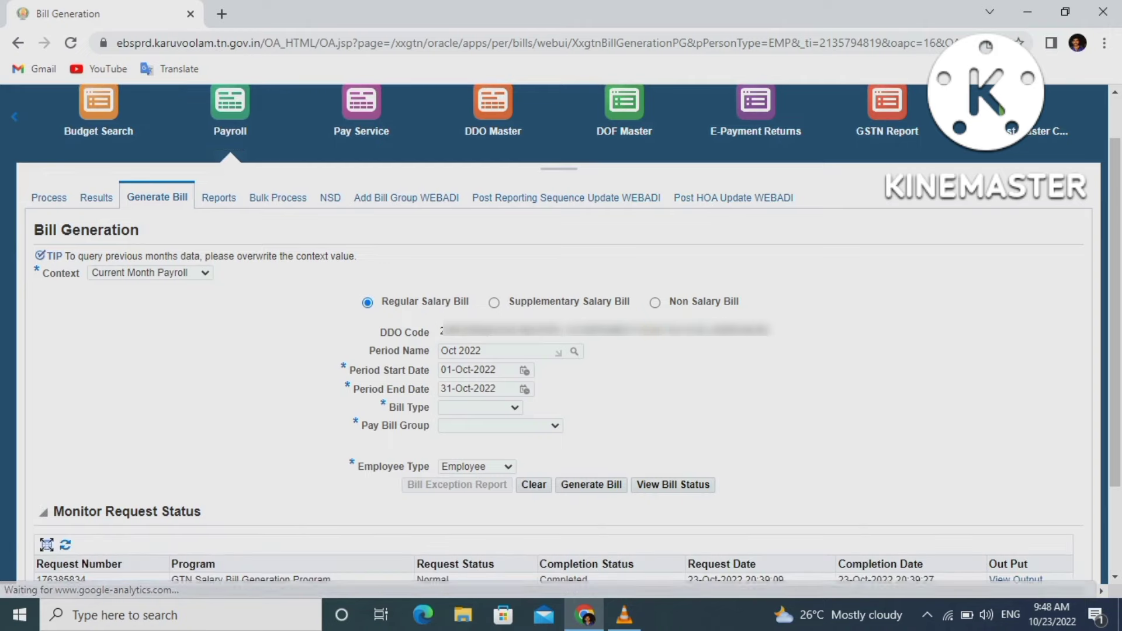
scroll(561, 333, down, 2)
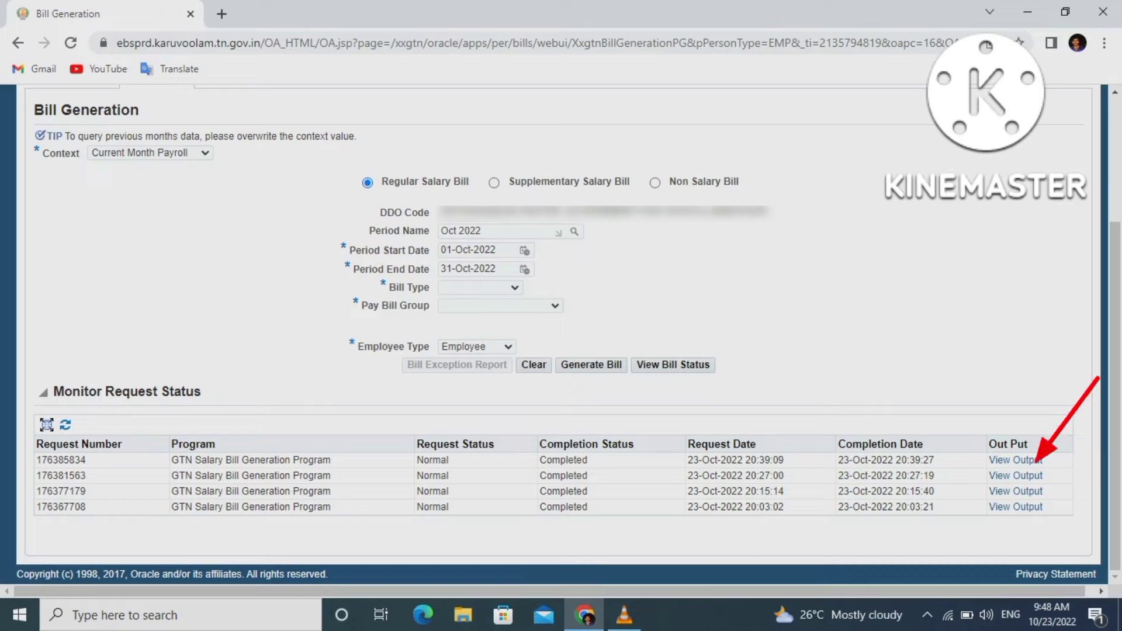
click(1015, 460)
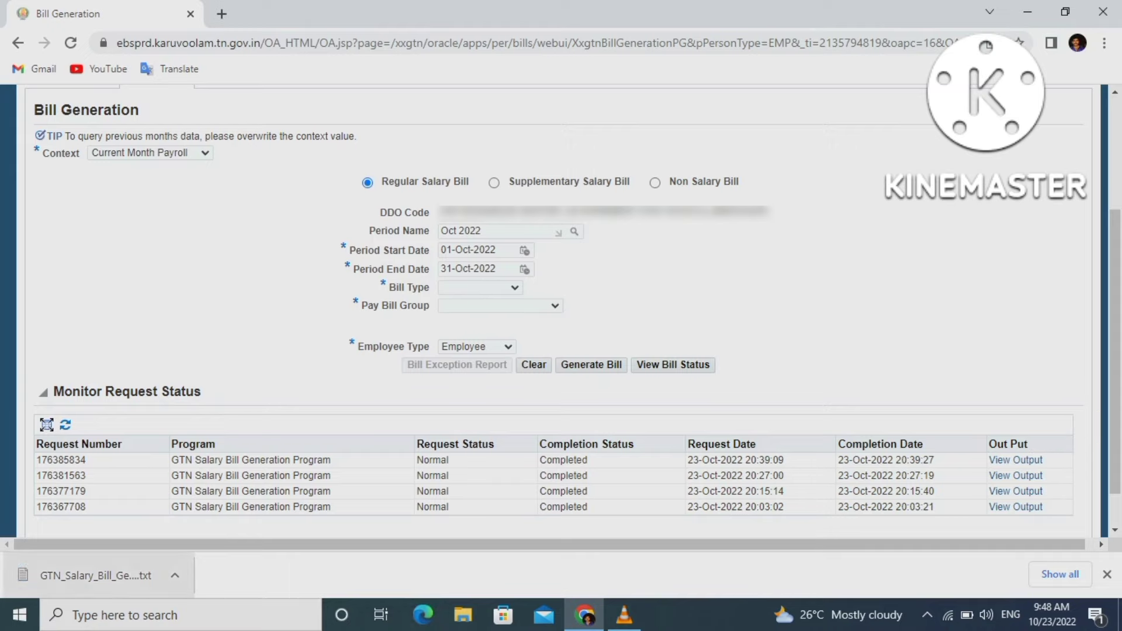
click(95, 575)
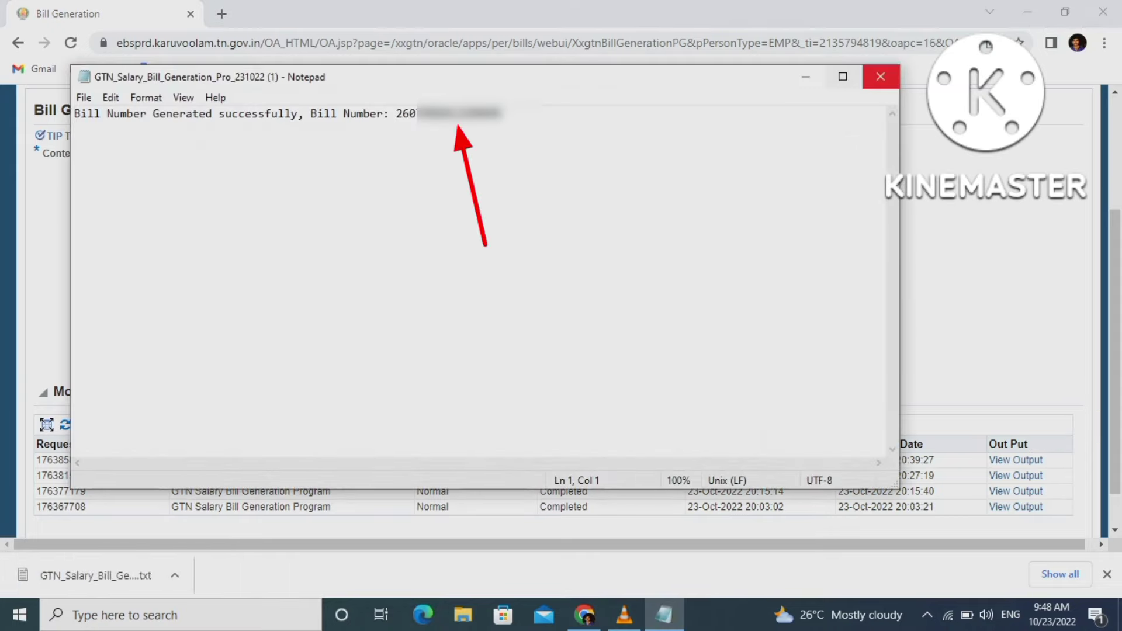
Close the bill number file and search the bills with the expense type set to Salary.
click(880, 77)
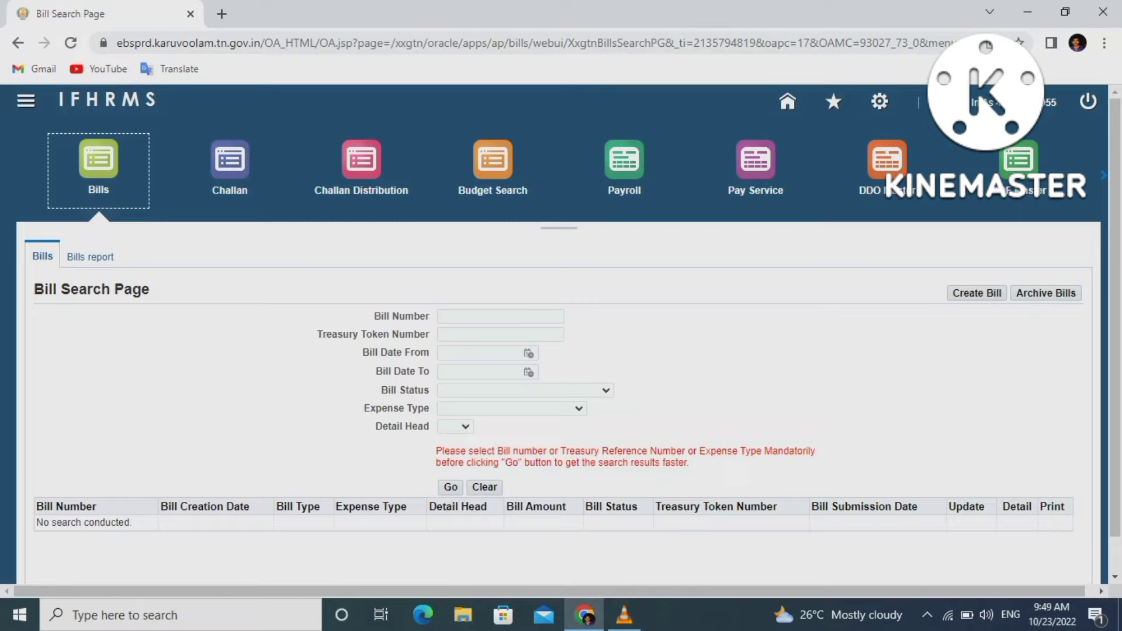
click(512, 408)
click(468, 476)
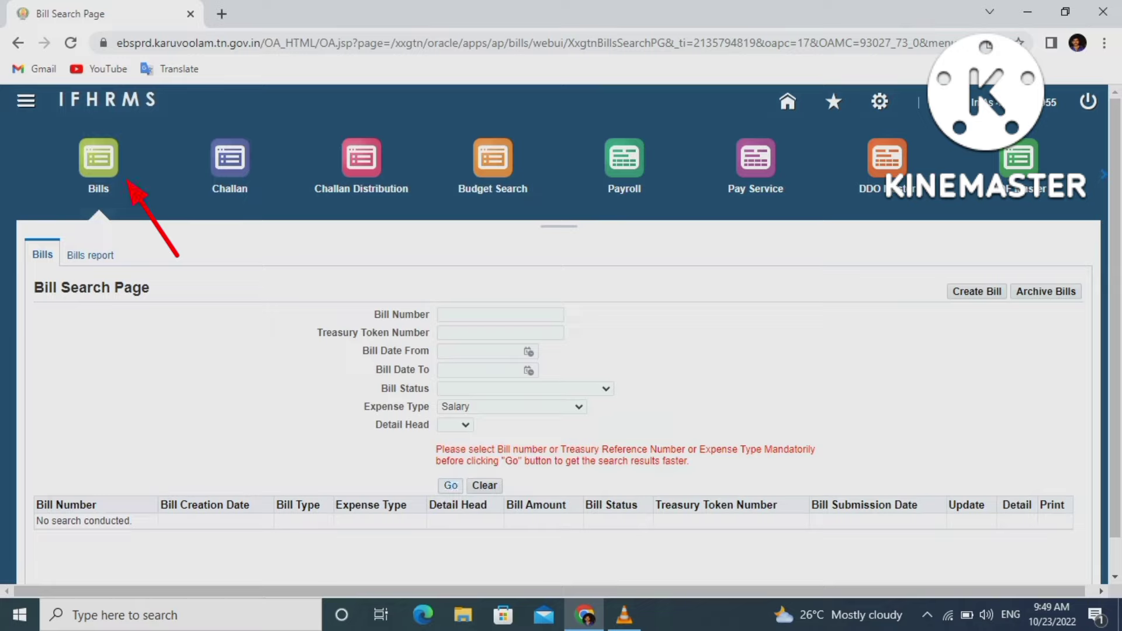
click(450, 485)
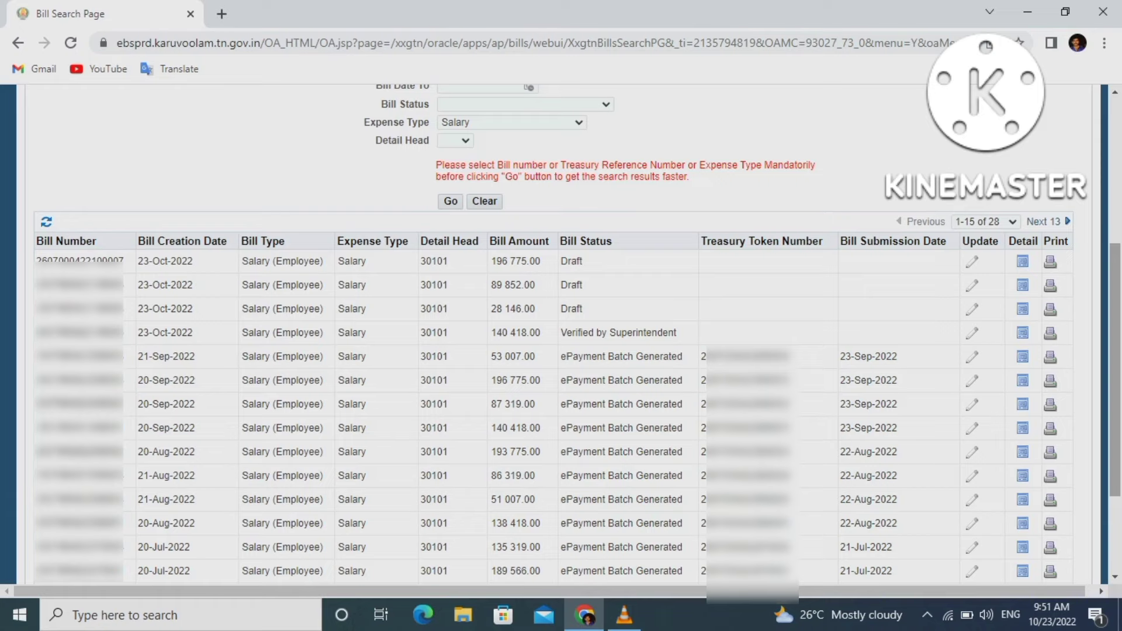
Limit the Salary bill search to 01-Oct-2022 through 31-Oct-2022 and open a draft bill to review its attachments and approver group.
scroll(560, 337, up, 1)
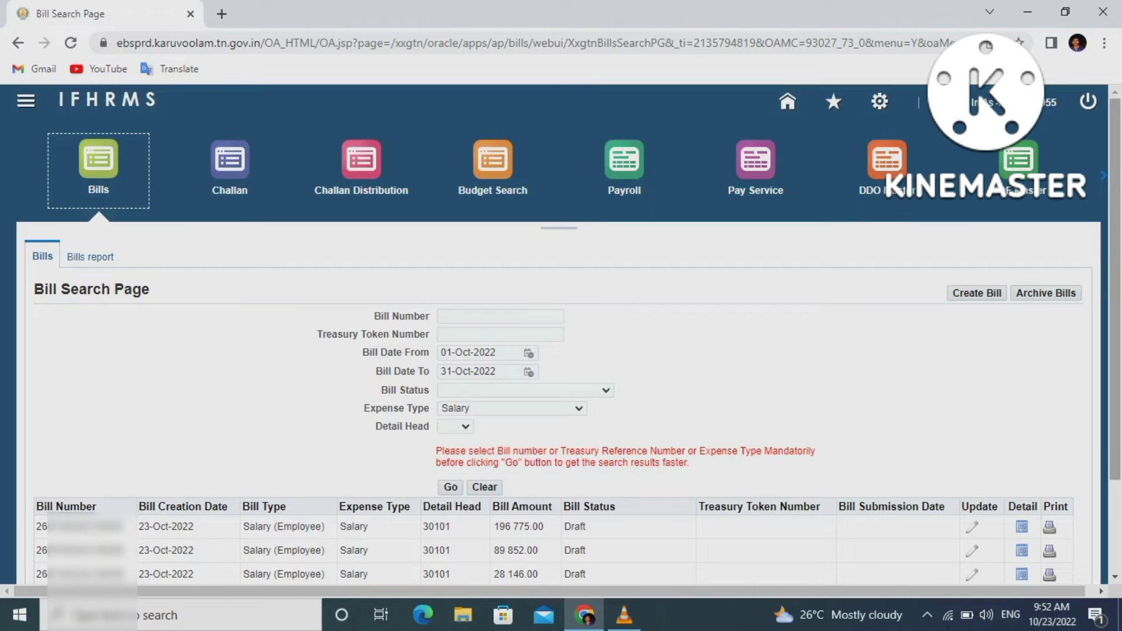
scroll(1115, 292, down, 2)
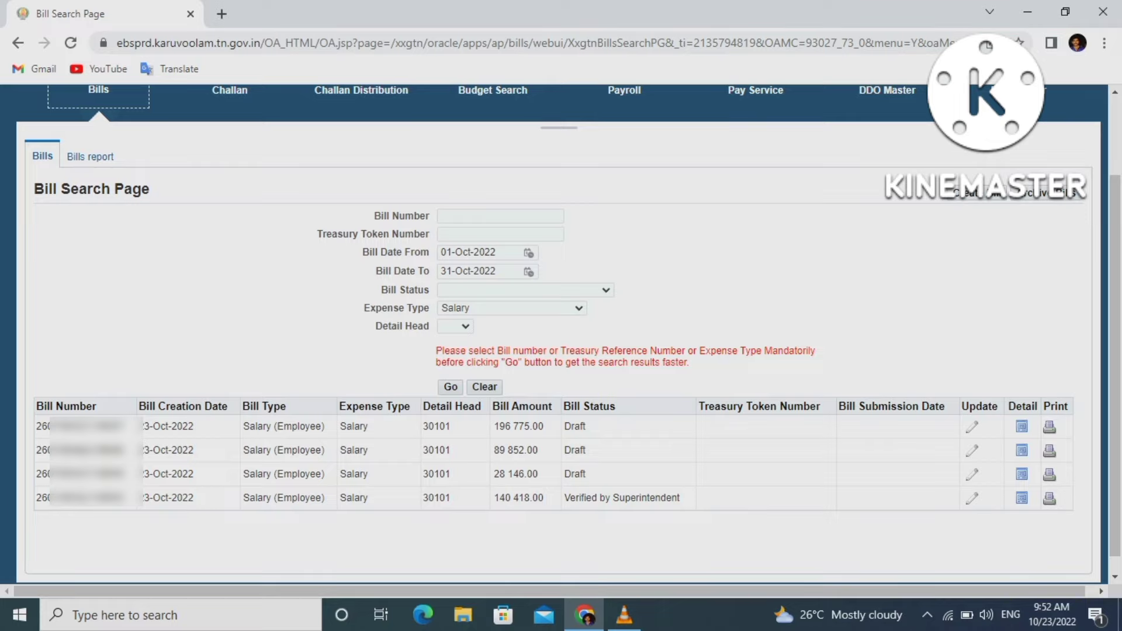
double_click(79, 426)
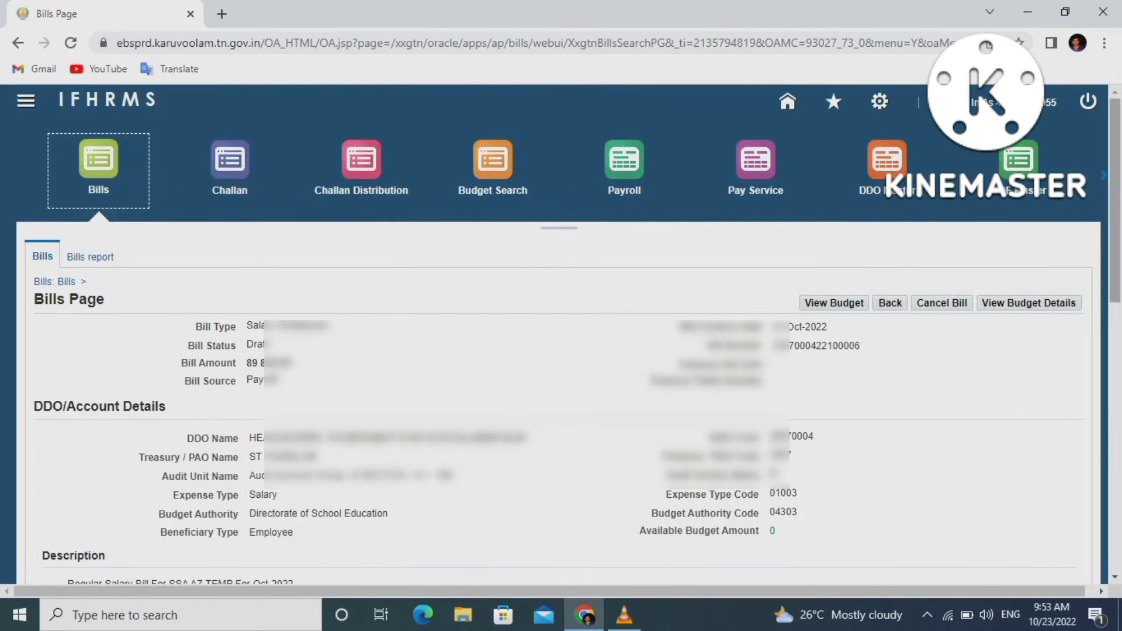
scroll(561, 327, down, 15)
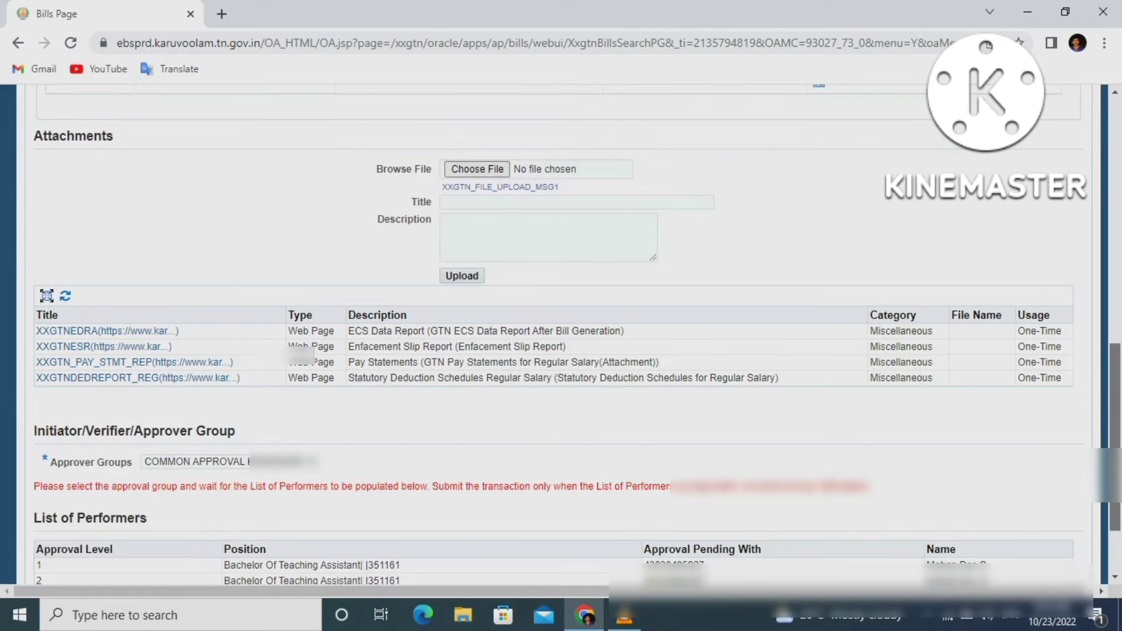
scroll(561, 333, down, 3)
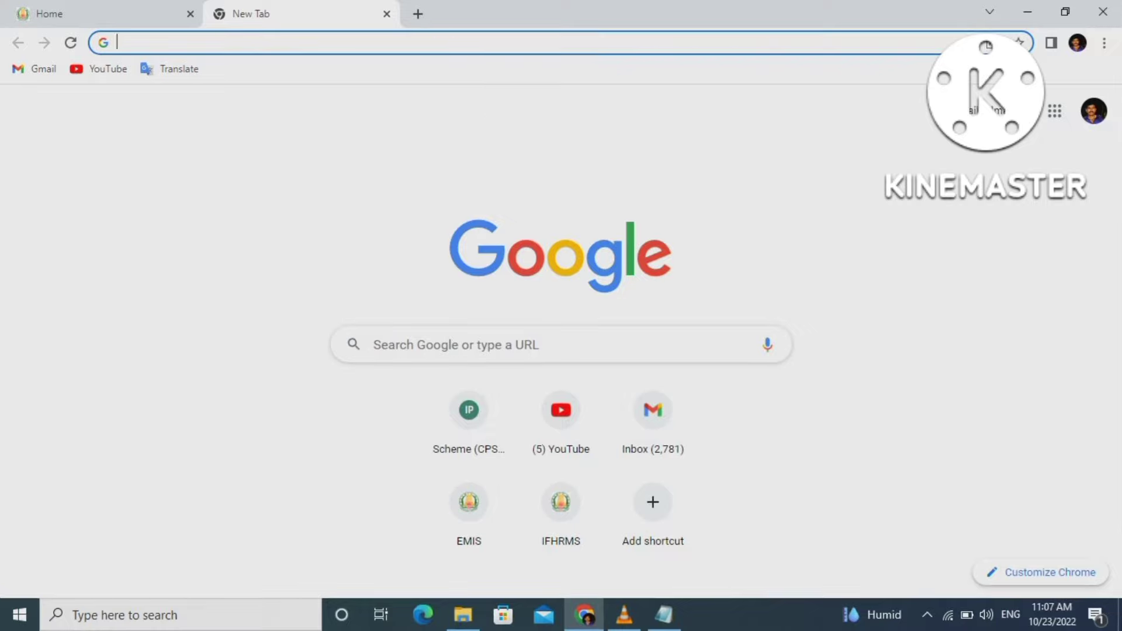
text(https://127.0.0.1:8080/)
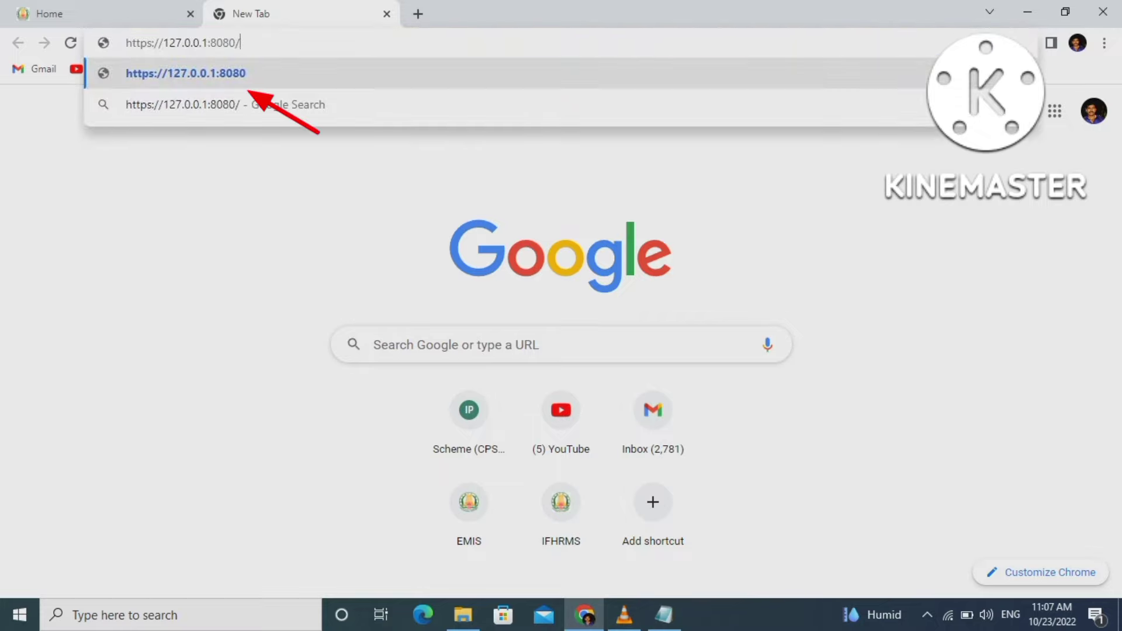
key(Return)
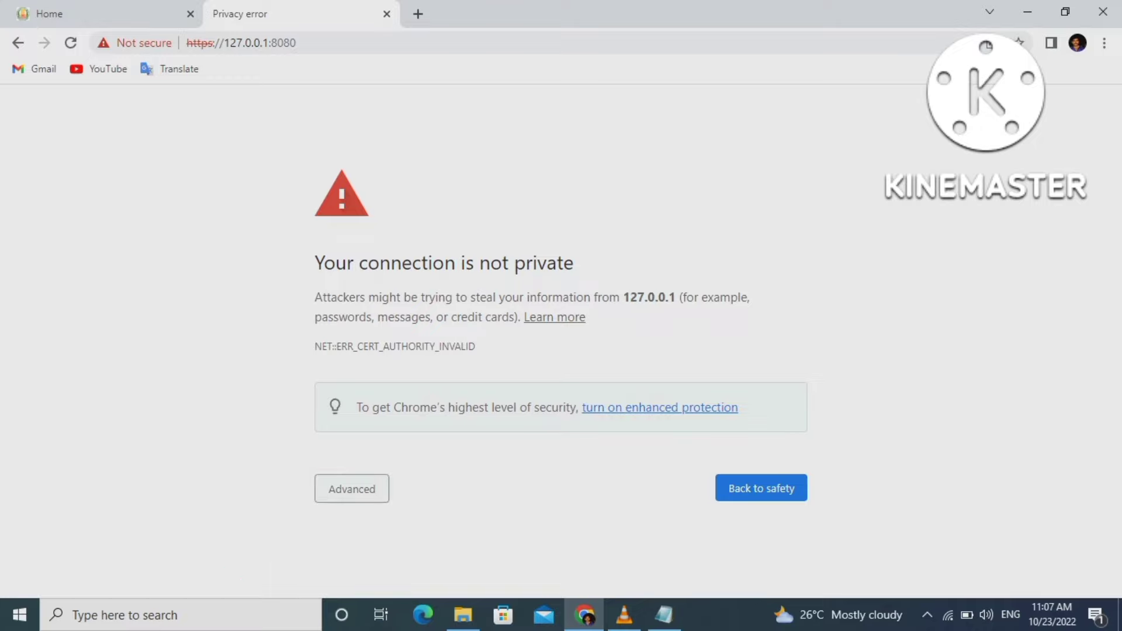
click(352, 488)
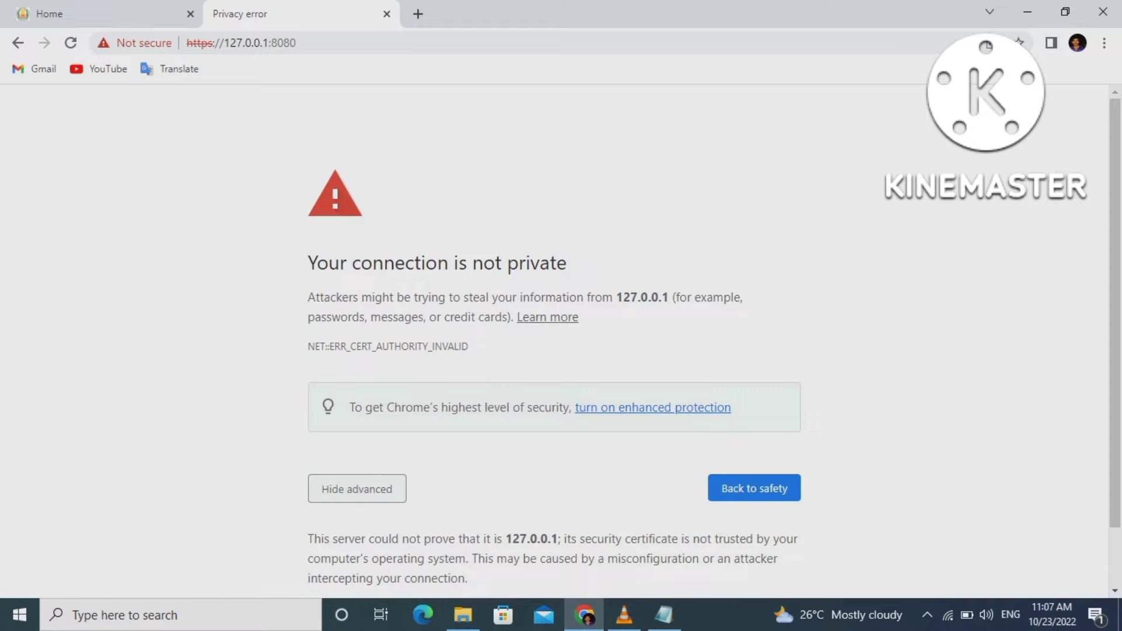
scroll(554, 339, down, 1)
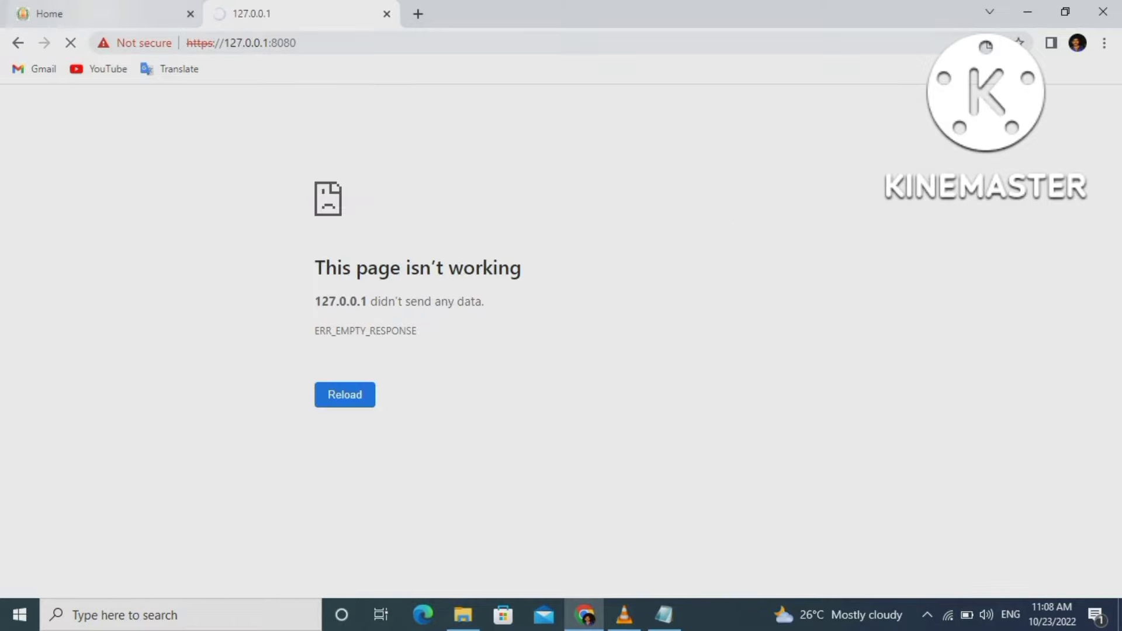
Return to the Finance Department portal, launch IFHRMS and enter the GTN Finance home.
click(88, 13)
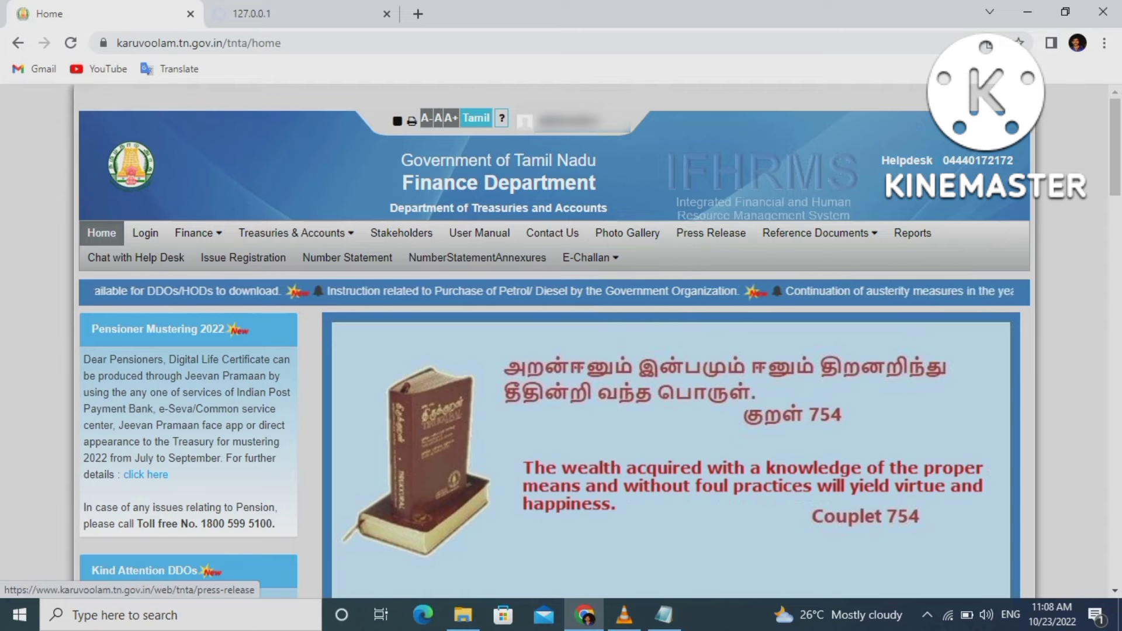
scroll(421, 299, down, 5)
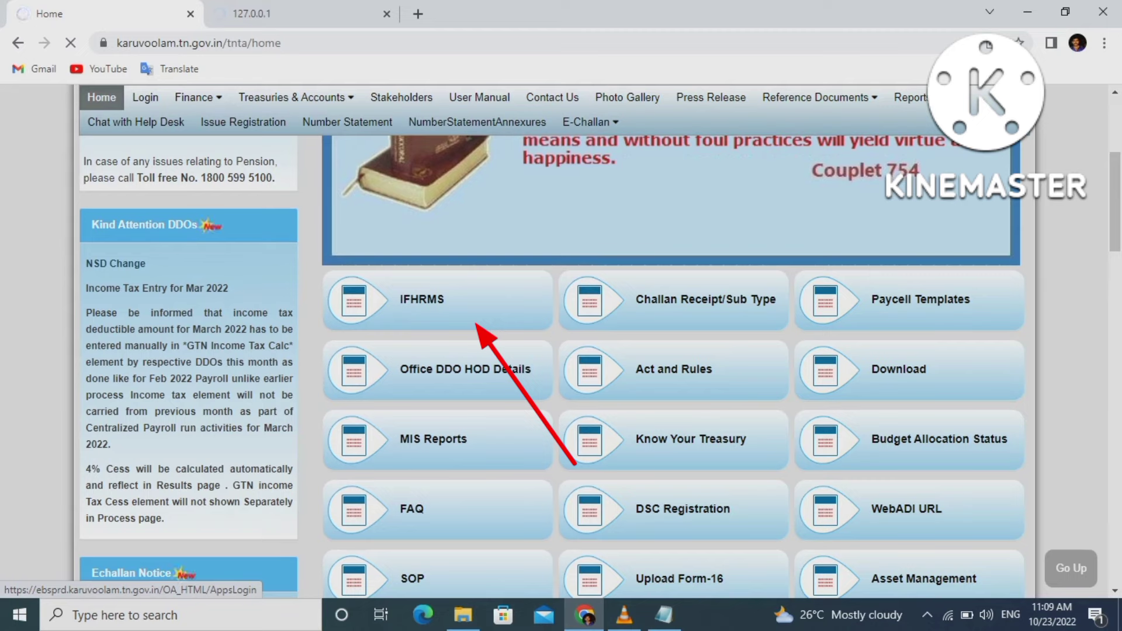
click(420, 299)
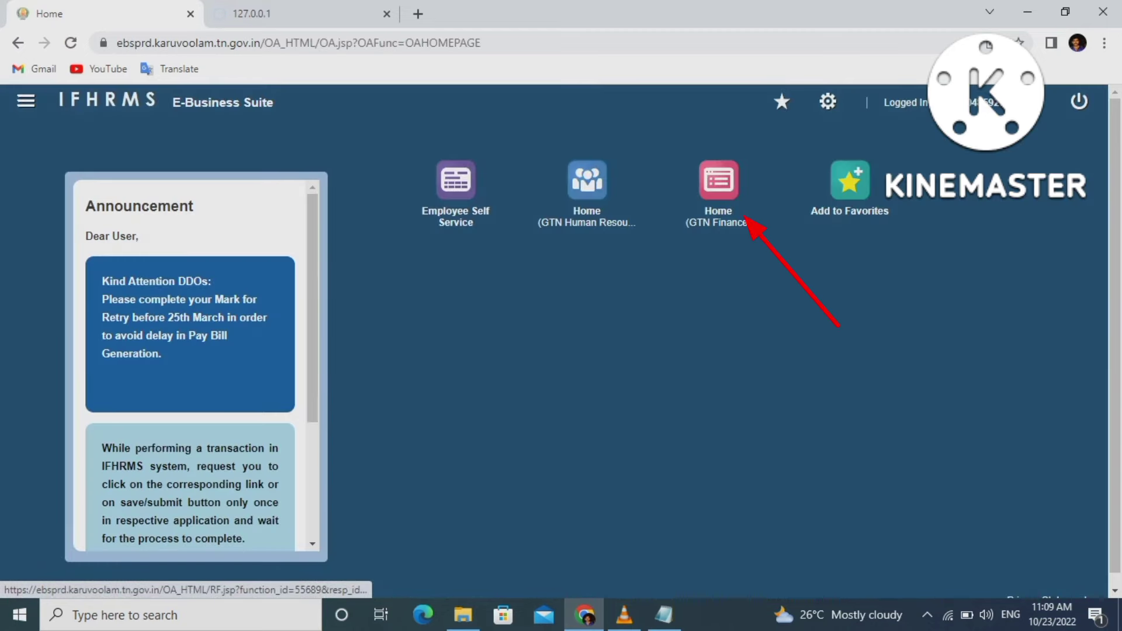
click(743, 217)
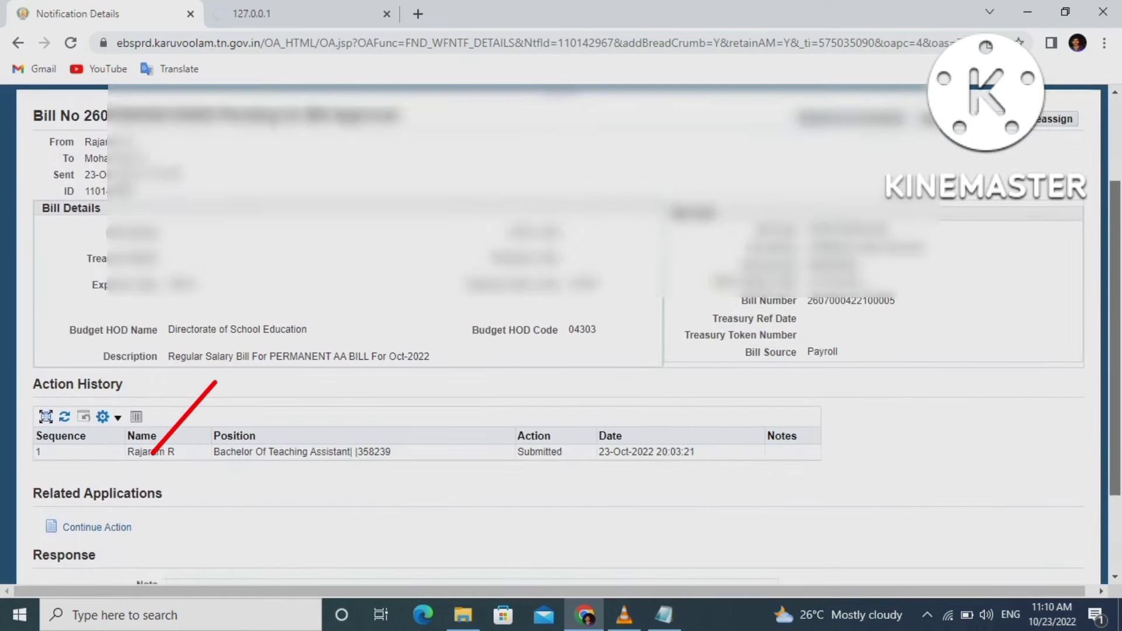
Continue the action on the pending bill approval notification and digitally sign the bill with the listed certificate in emSigner.
scroll(561, 335, down, 1)
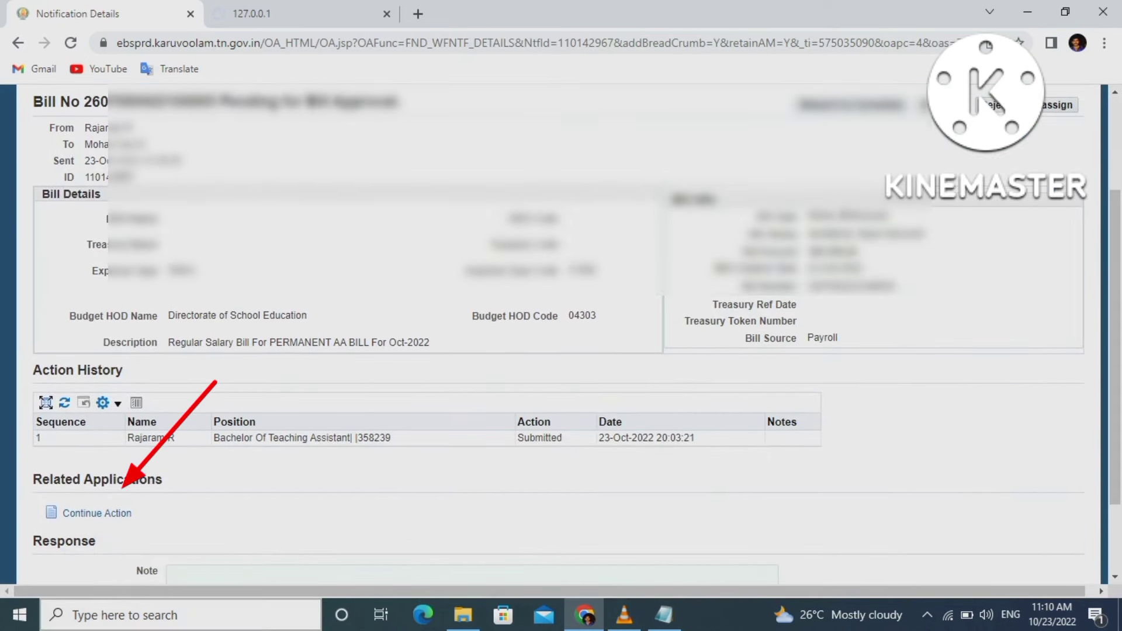
click(97, 513)
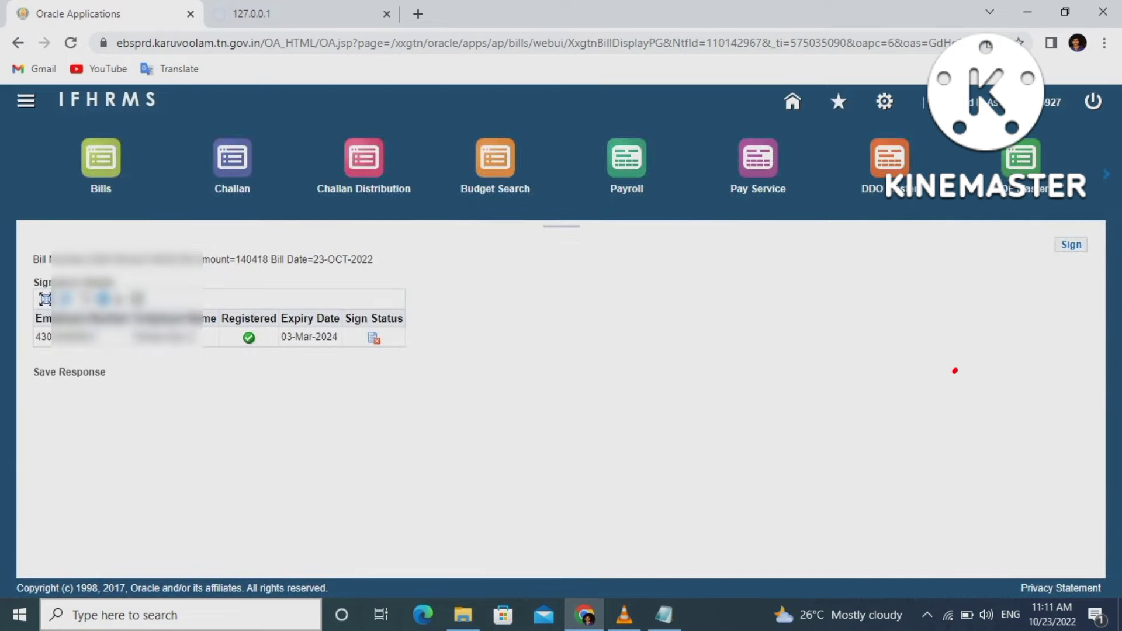
click(1071, 244)
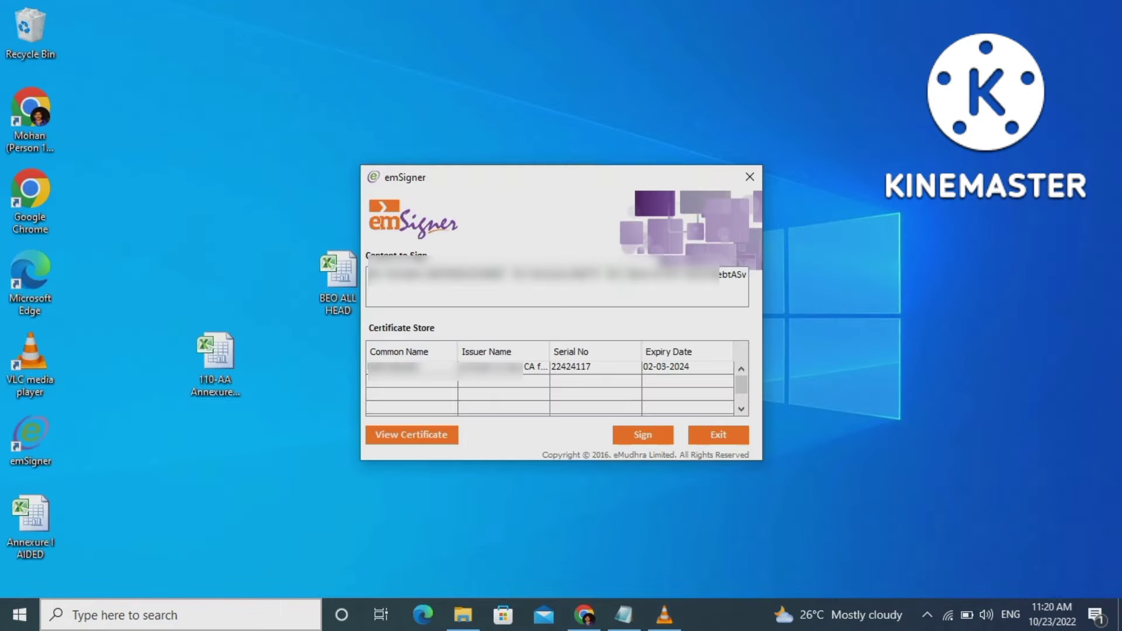
click(444, 367)
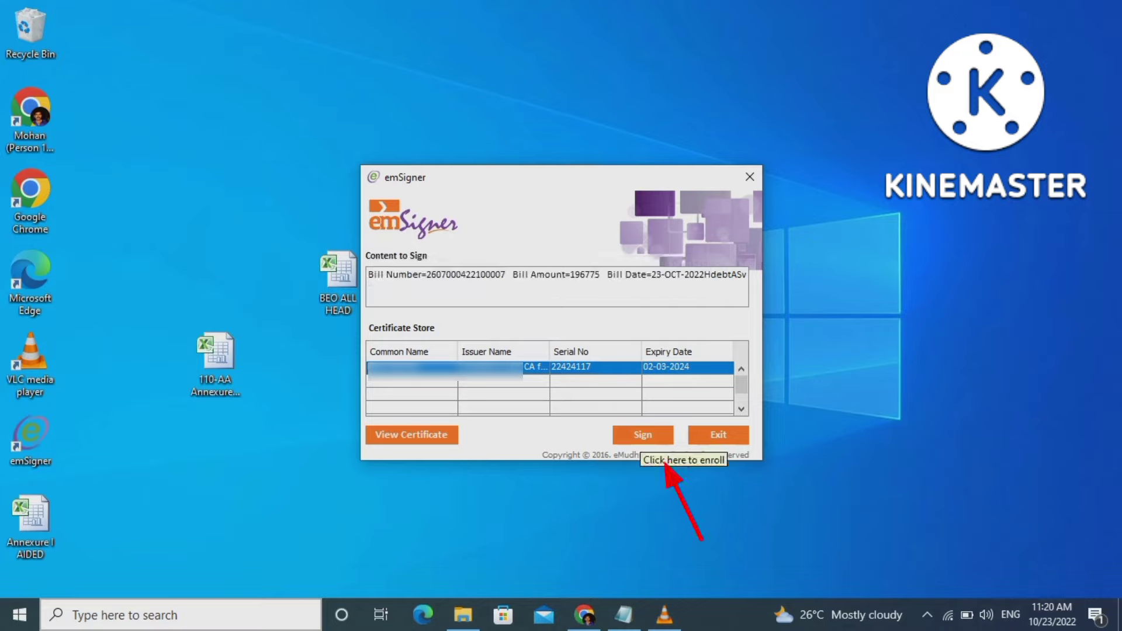
click(643, 435)
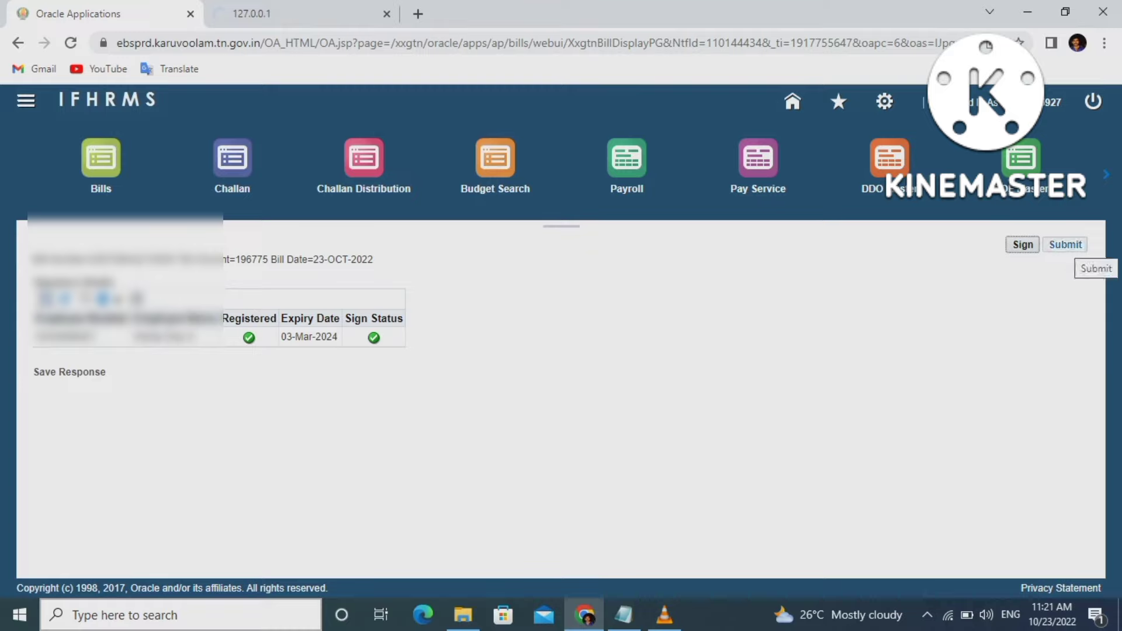
Submit the signed bill approval and forward the Oct-2022 regular salary bill to the treasury, acknowledging the confirmation.
click(1064, 244)
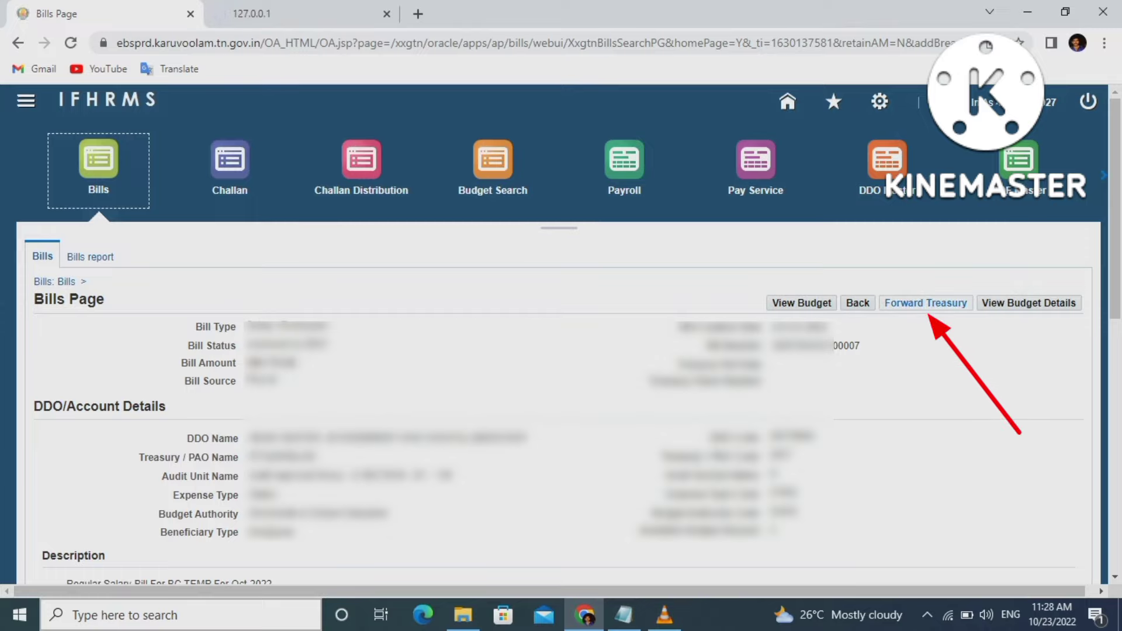
click(925, 302)
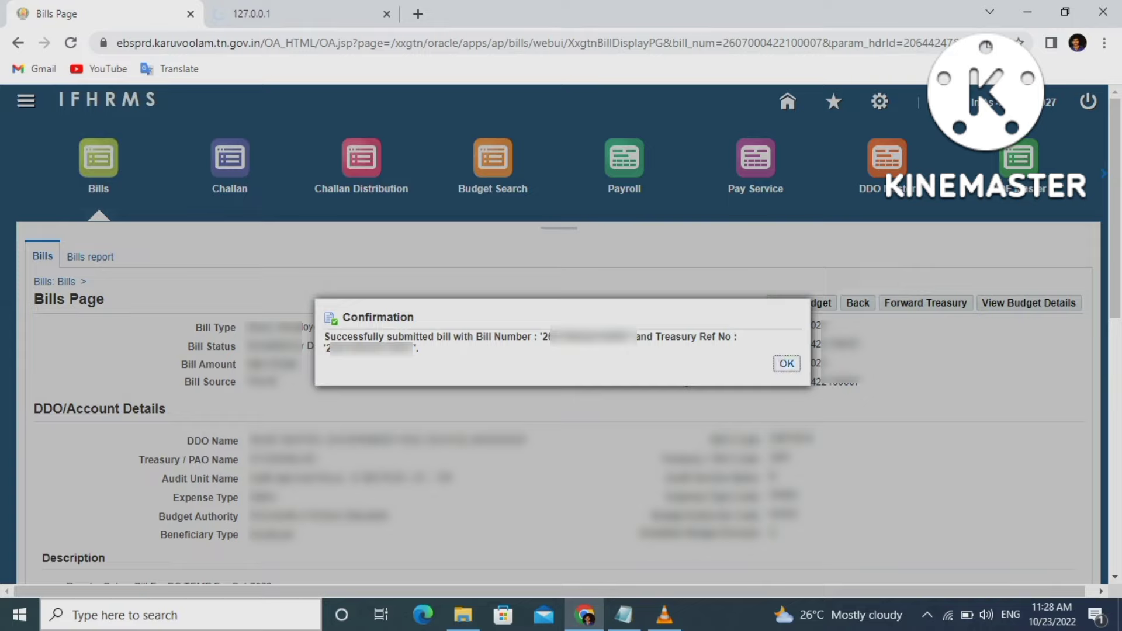
key(Return)
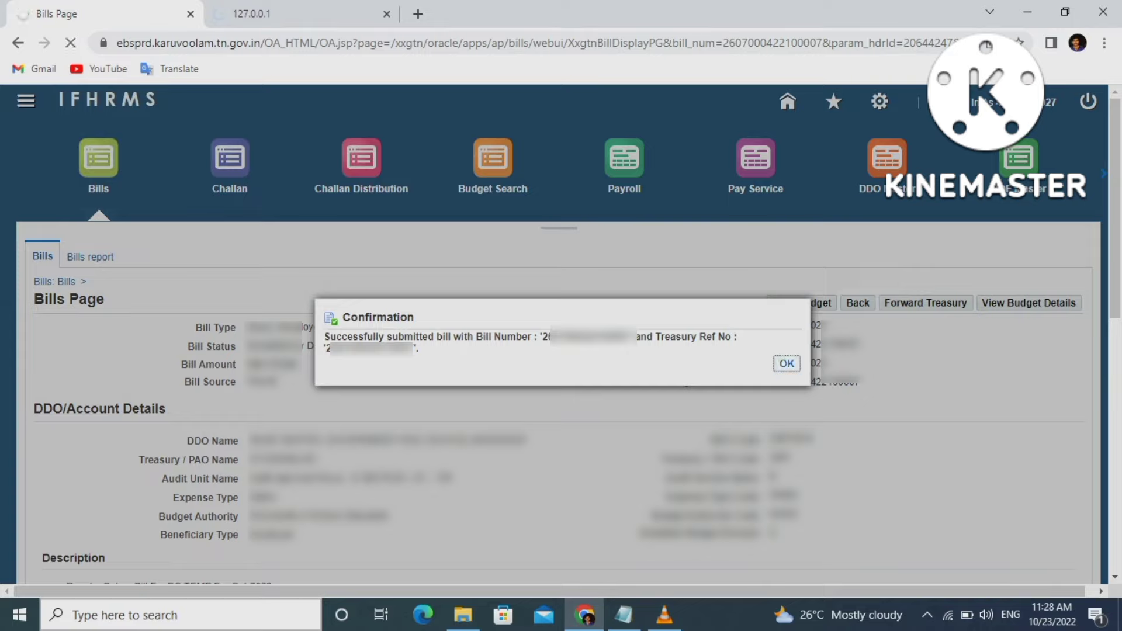